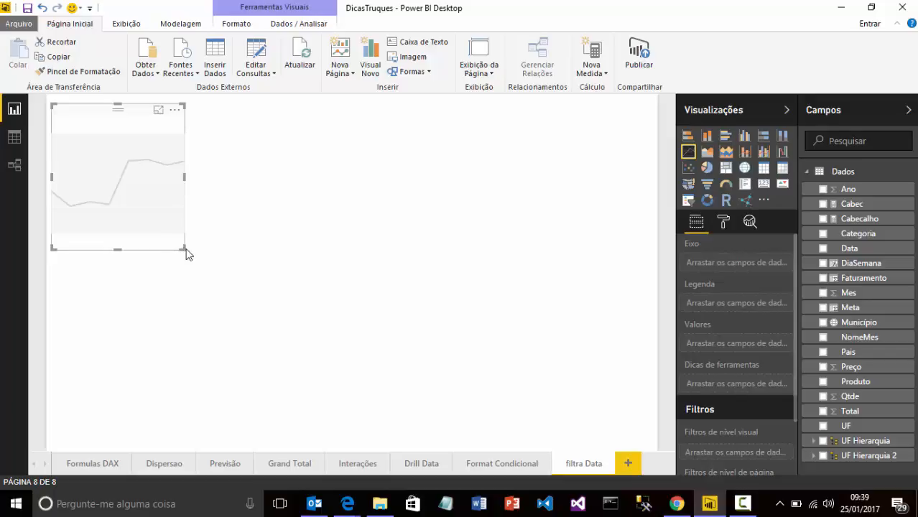
Step: Enlarge the empty line chart and plot Faturamento over the Data hierarchy
{"action": "left_click_drag", "start_coordinate": [185, 250], "coordinate": [380, 349]}
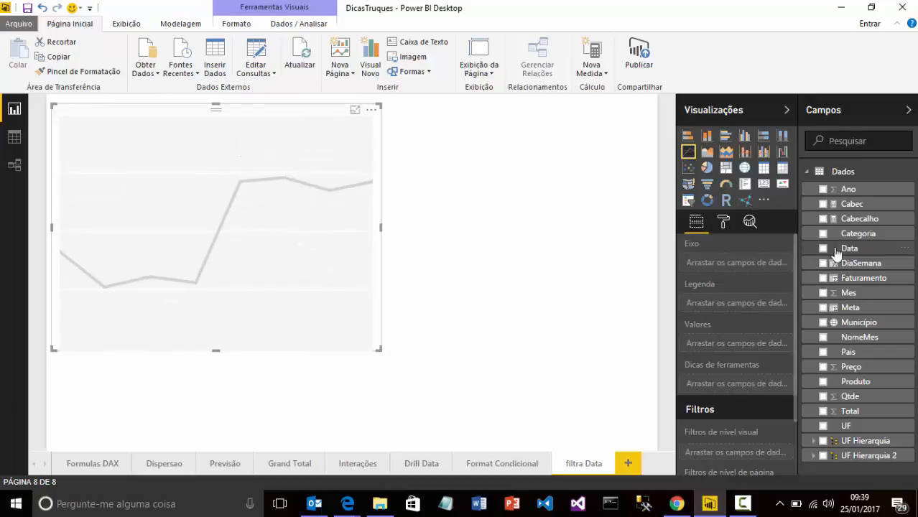
{"action": "left_click", "coordinate": [851, 281]}
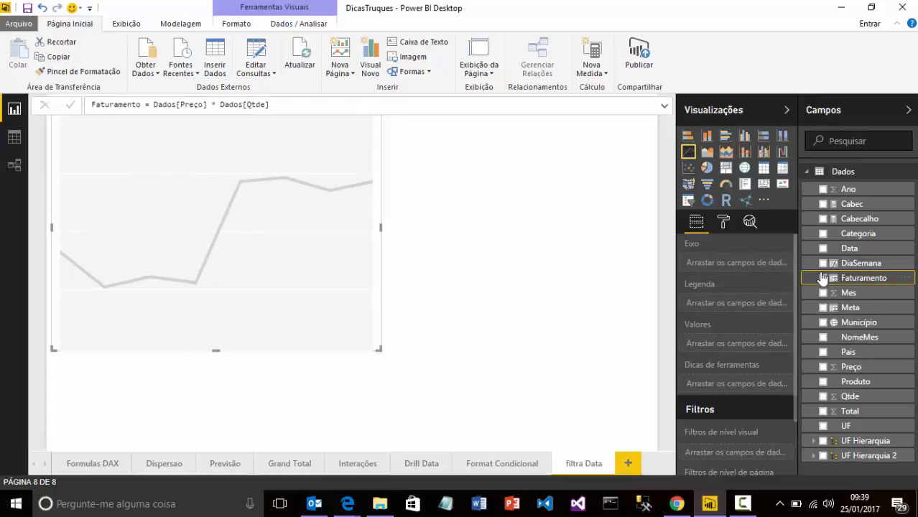
{"action": "left_click", "coordinate": [823, 280]}
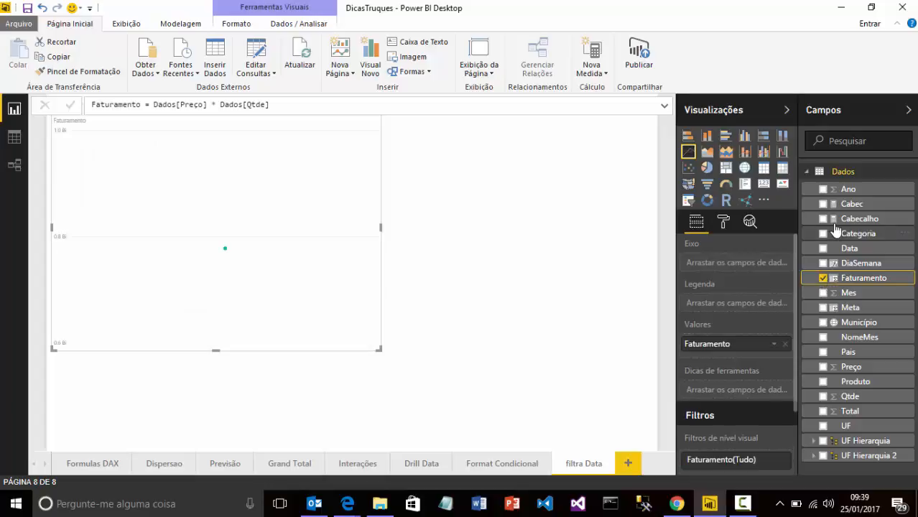
{"action": "left_click", "coordinate": [824, 248]}
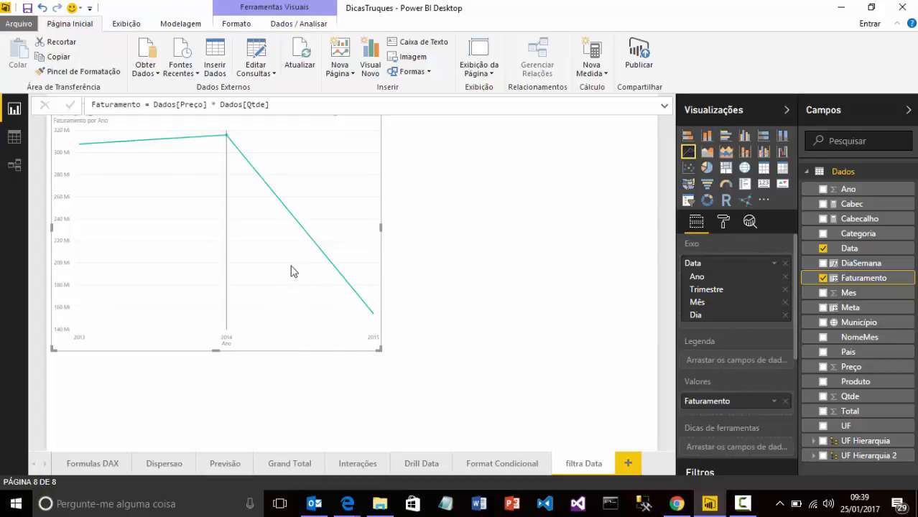
Step: Move the Faturamento line chart away from the page corner toward the middle of the page
{"action": "mouse_move", "coordinate": [298, 317]}
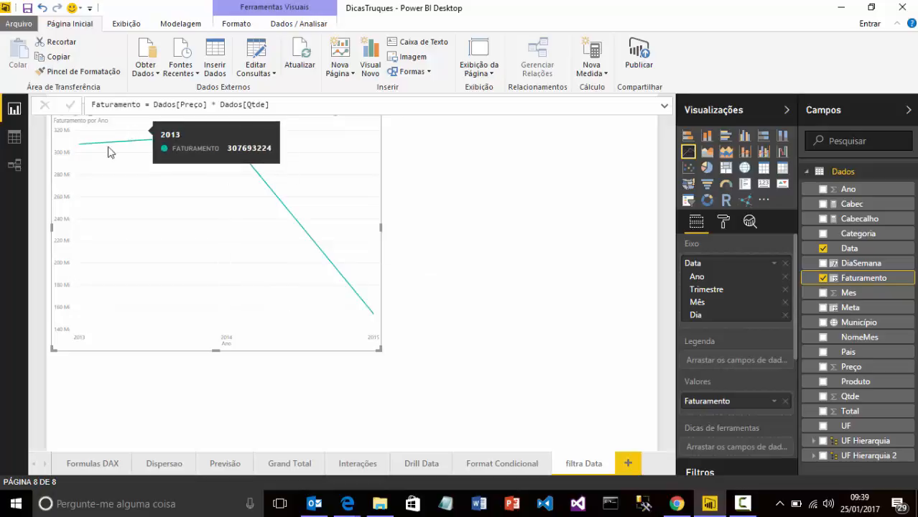
{"action": "left_click", "coordinate": [486, 227]}
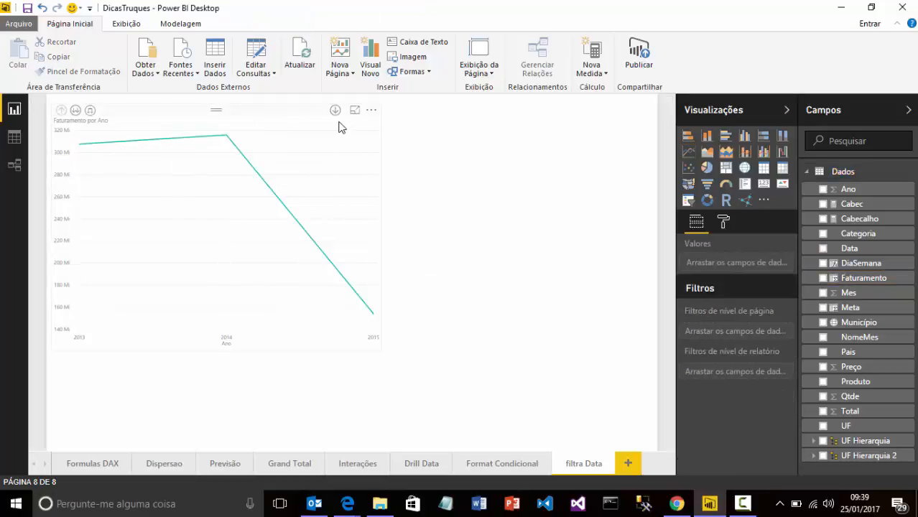
{"action": "left_click_drag", "start_coordinate": [310, 118], "coordinate": [355, 166]}
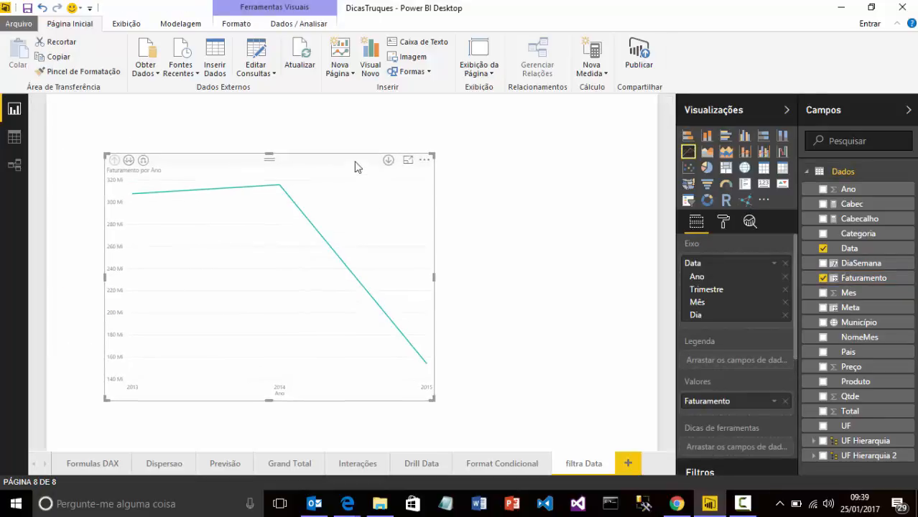
Step: Expand the chart's date hierarchy down to day level and drill back up to month level
{"action": "left_click", "coordinate": [140, 164]}
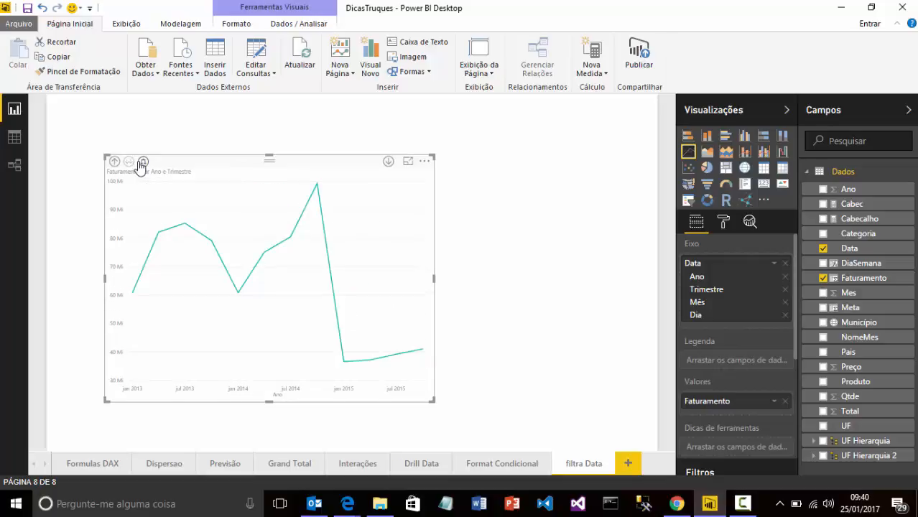
{"action": "left_click", "coordinate": [141, 165]}
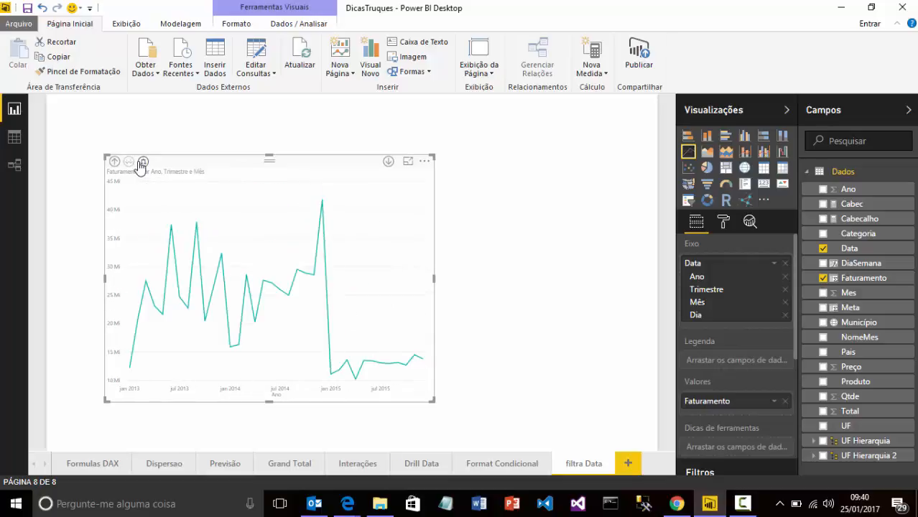
{"action": "mouse_move", "coordinate": [246, 306]}
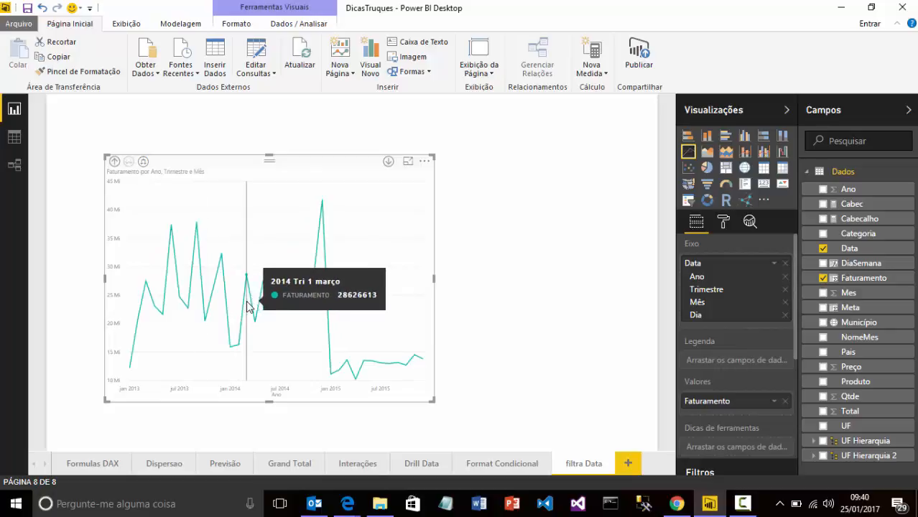
{"action": "left_click", "coordinate": [144, 164]}
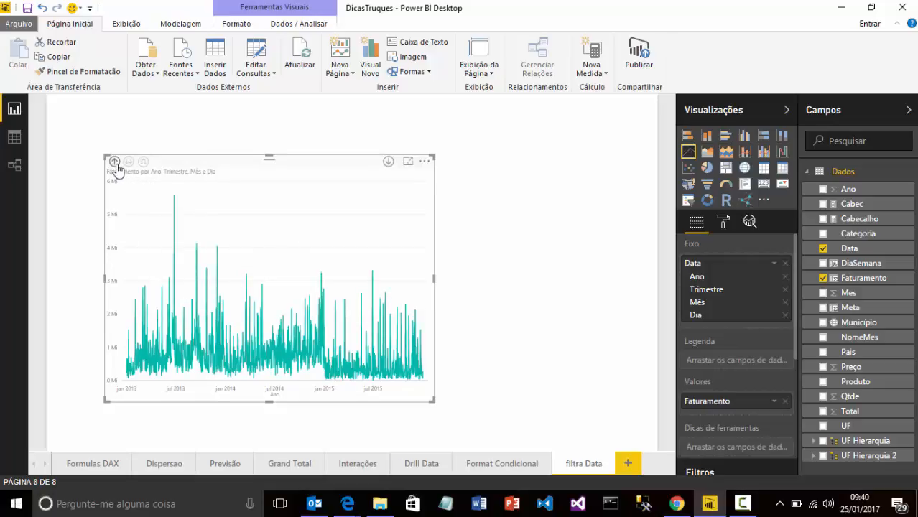
{"action": "left_click", "coordinate": [115, 163]}
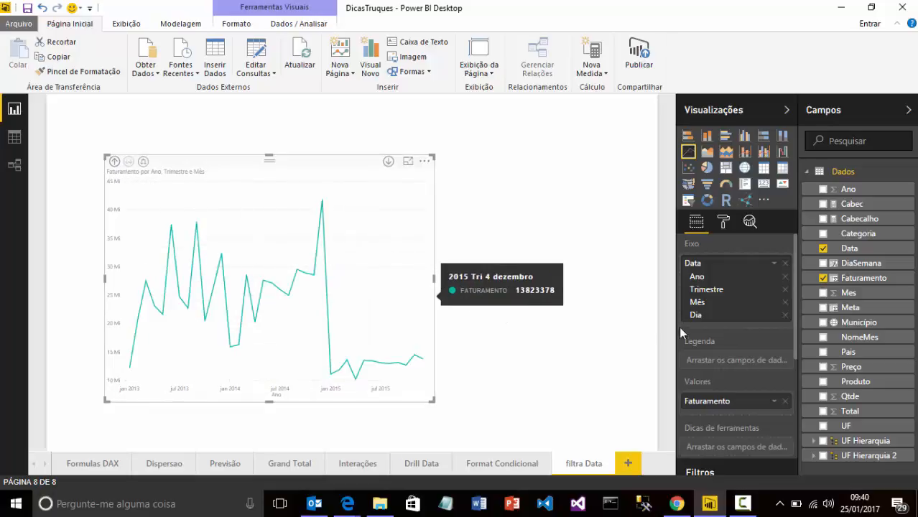
Step: Examine the line chart's Y-axis and X-axis formatting options and return to its field settings
{"action": "left_click", "coordinate": [724, 223]}
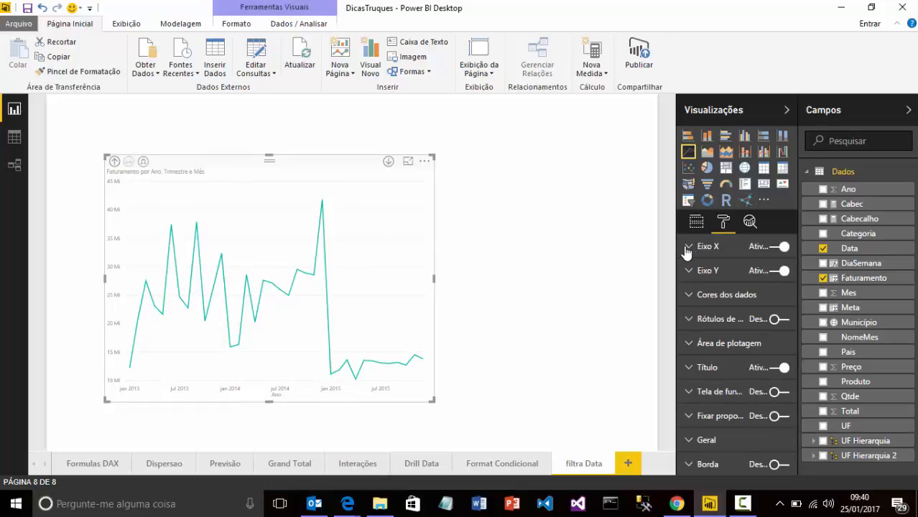
{"action": "left_click", "coordinate": [691, 271]}
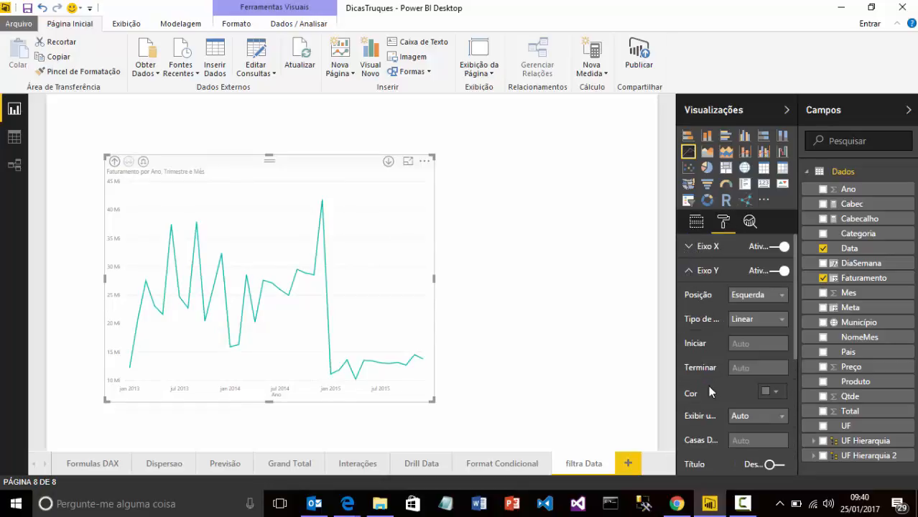
{"action": "left_click", "coordinate": [690, 251]}
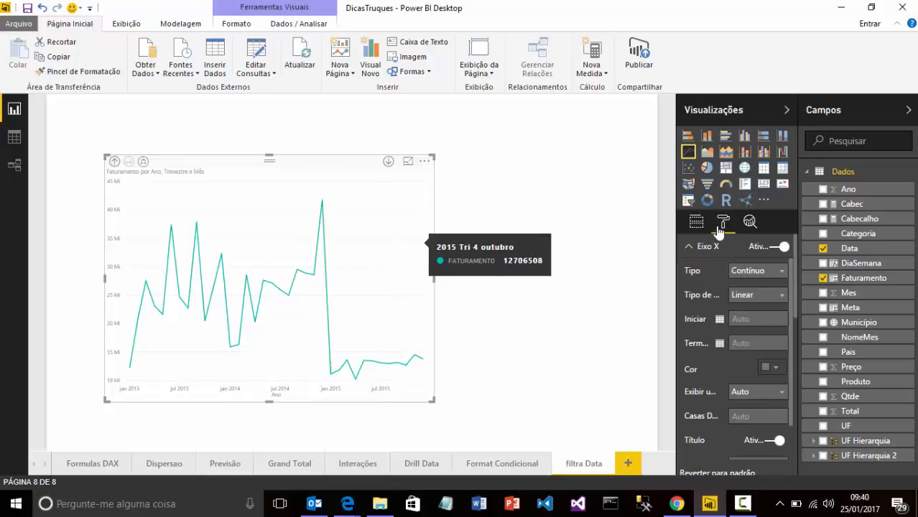
{"action": "left_click", "coordinate": [696, 223]}
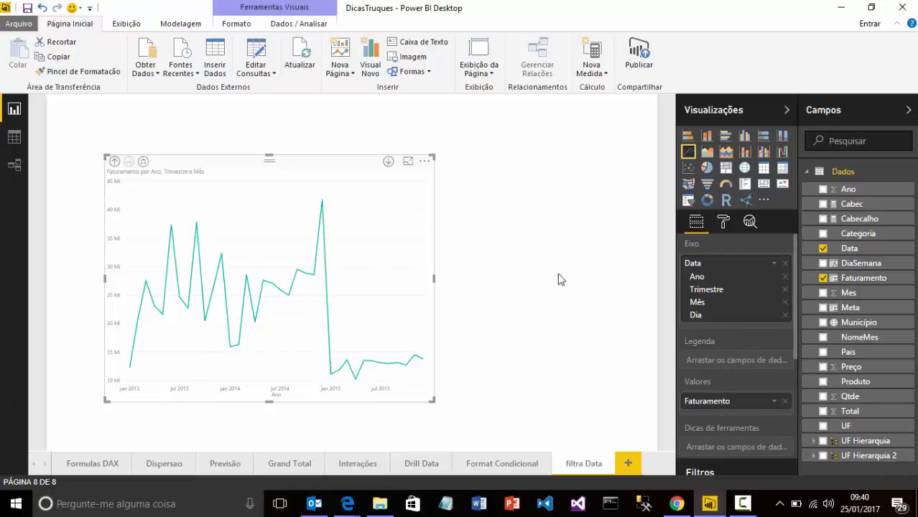
Step: Set the start of the chart's X axis to 01/01/2014 using the date picker
{"action": "left_click", "coordinate": [724, 222]}
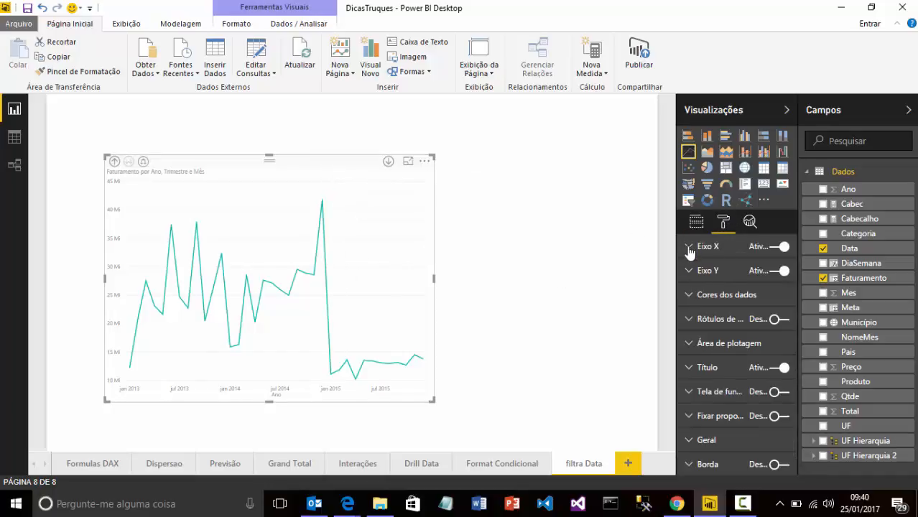
{"action": "left_click", "coordinate": [690, 249]}
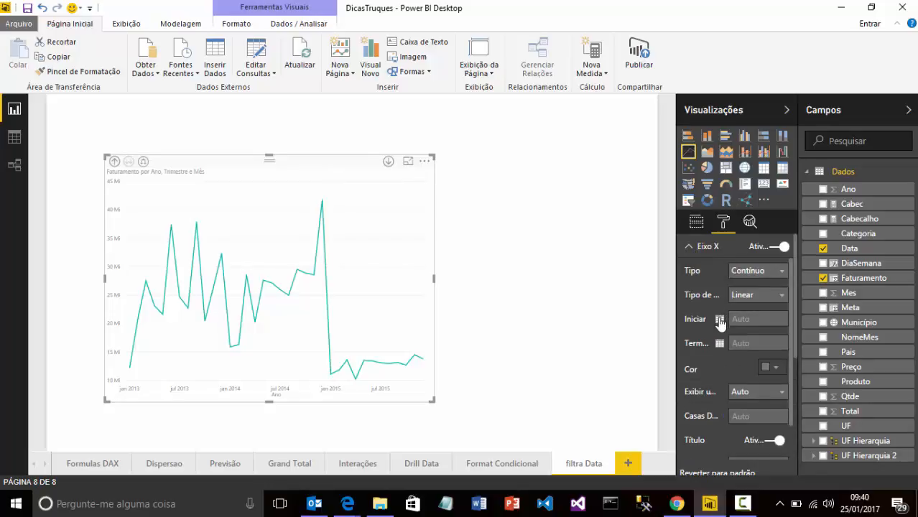
{"action": "left_click", "coordinate": [720, 321]}
{"action": "left_click", "coordinate": [782, 345]}
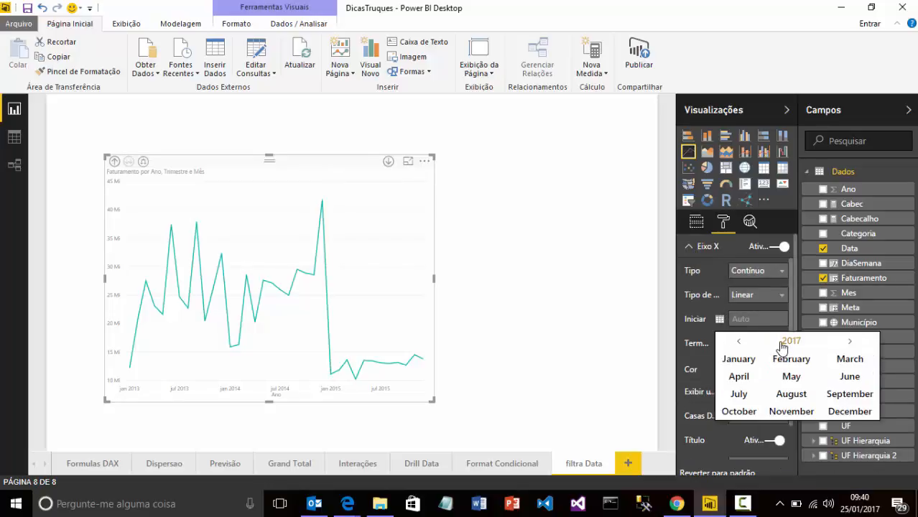
{"action": "left_click", "coordinate": [789, 342]}
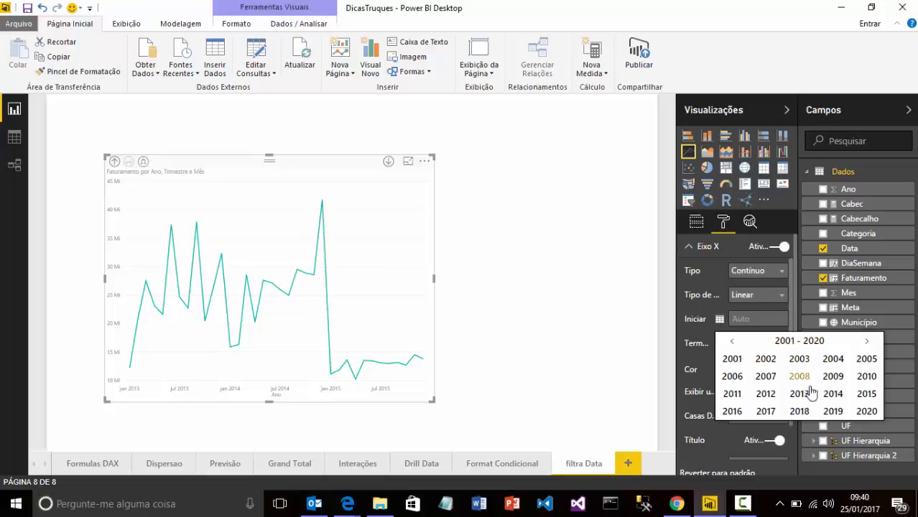
{"action": "left_click", "coordinate": [840, 396]}
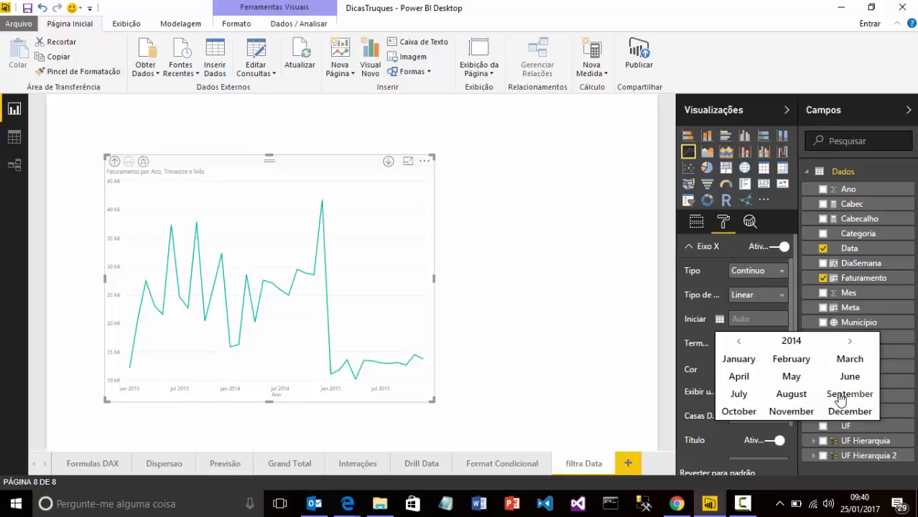
{"action": "left_click", "coordinate": [743, 364]}
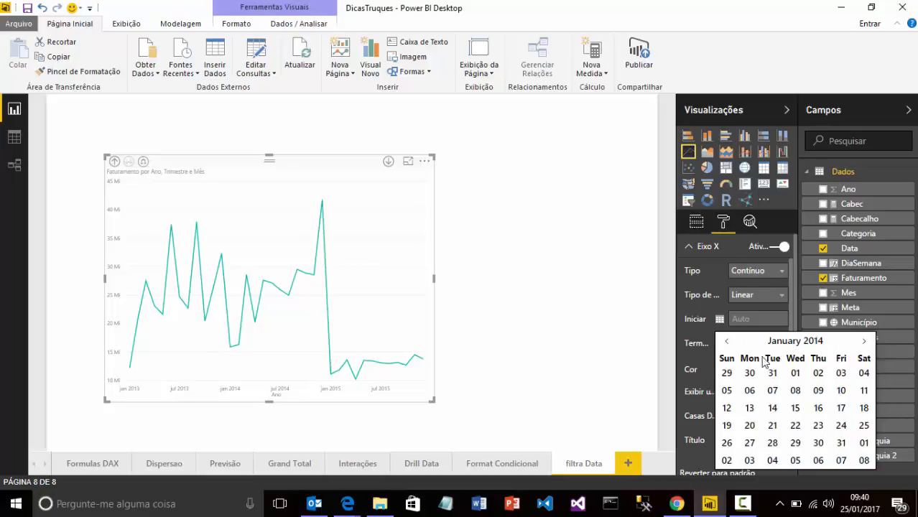
{"action": "left_click", "coordinate": [795, 373]}
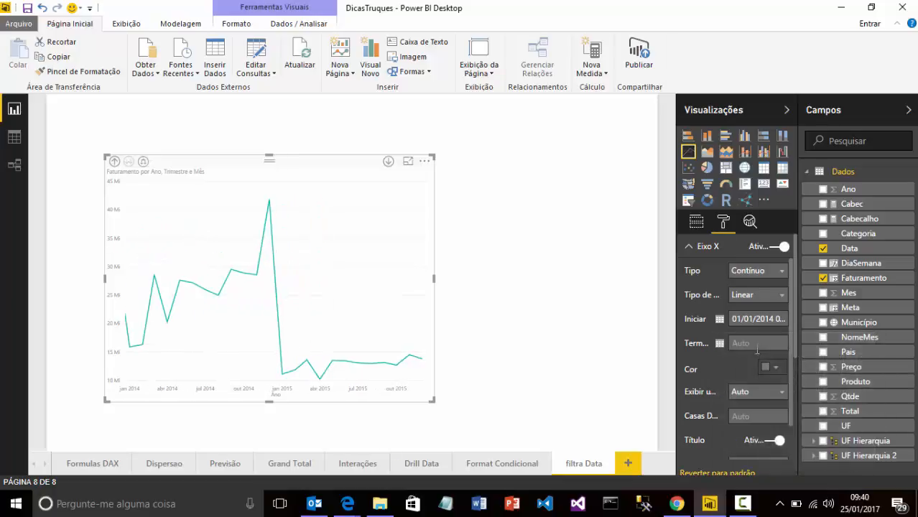
Step: Set the end of the chart's X axis to 14/10/2014 using the date picker
{"action": "left_click", "coordinate": [719, 345]}
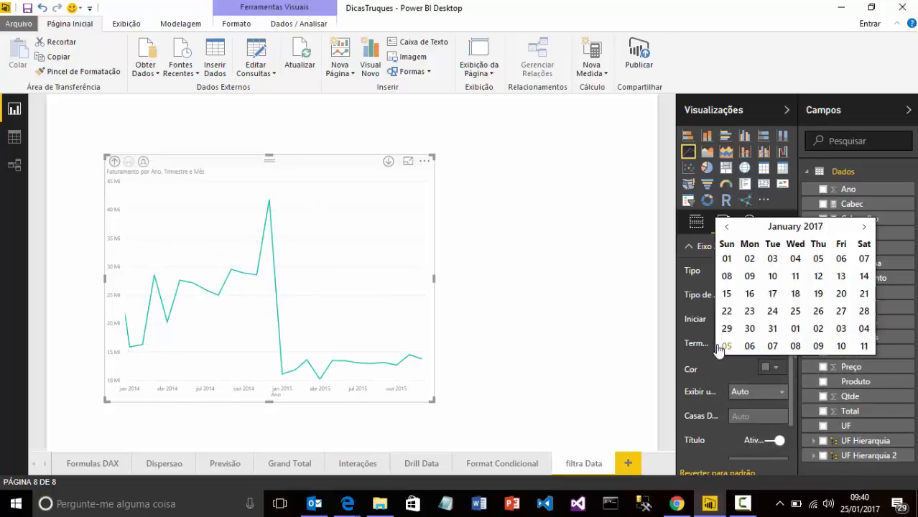
{"action": "left_click", "coordinate": [790, 227]}
{"action": "left_click", "coordinate": [793, 227]}
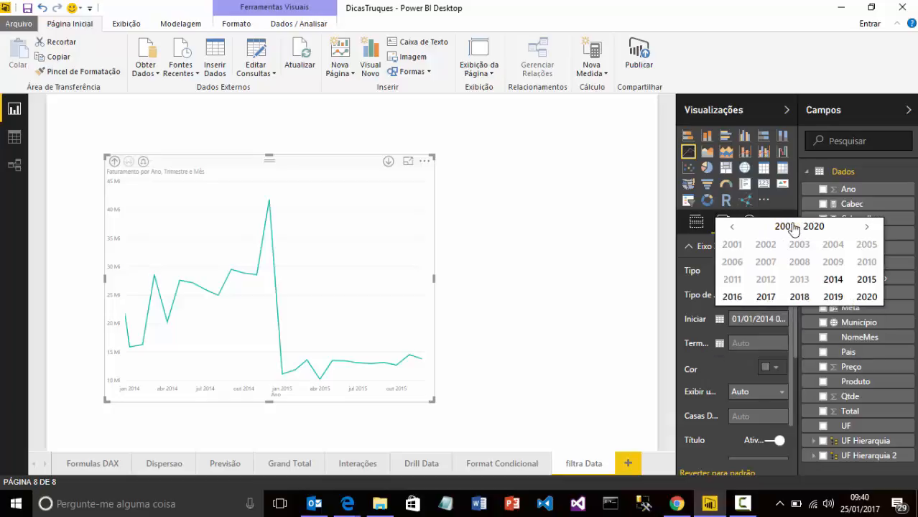
{"action": "left_click", "coordinate": [836, 281]}
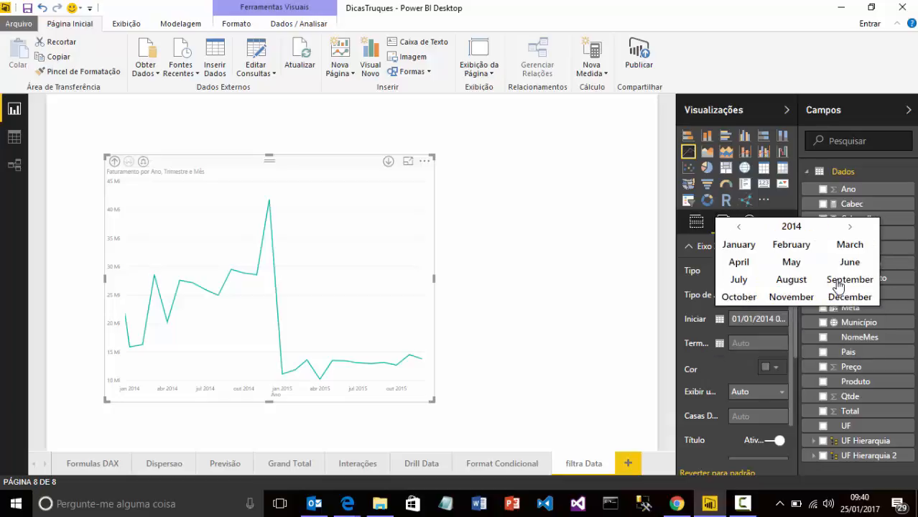
{"action": "left_click", "coordinate": [740, 297]}
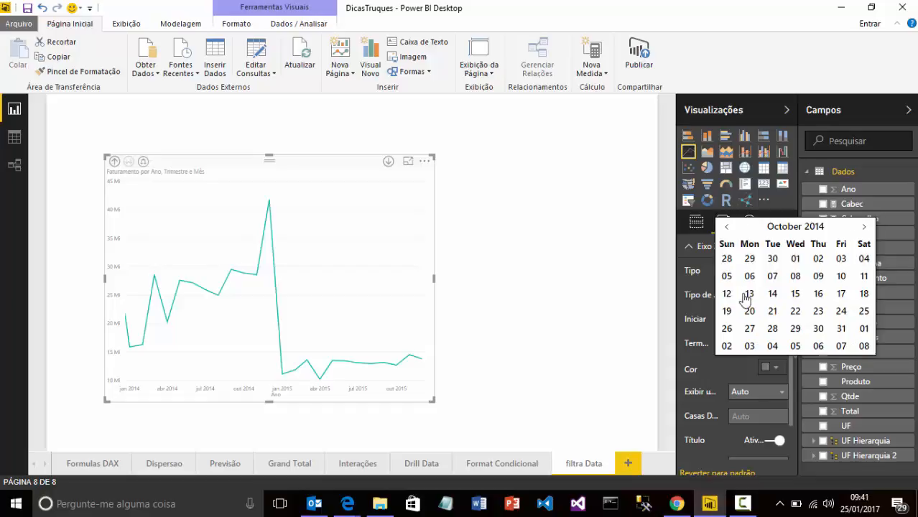
{"action": "left_click", "coordinate": [772, 294]}
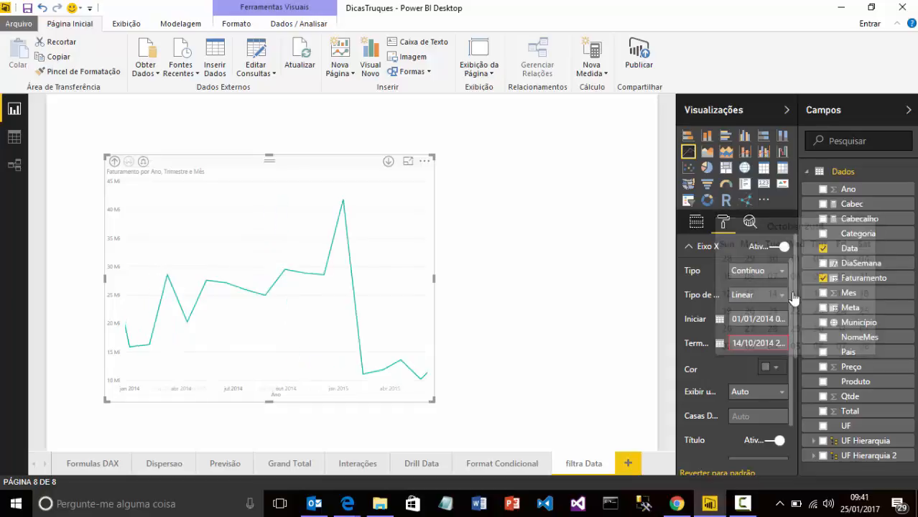
Step: Drill the date-limited chart up to quarter level and expand it back down to day level
{"action": "left_click", "coordinate": [113, 164]}
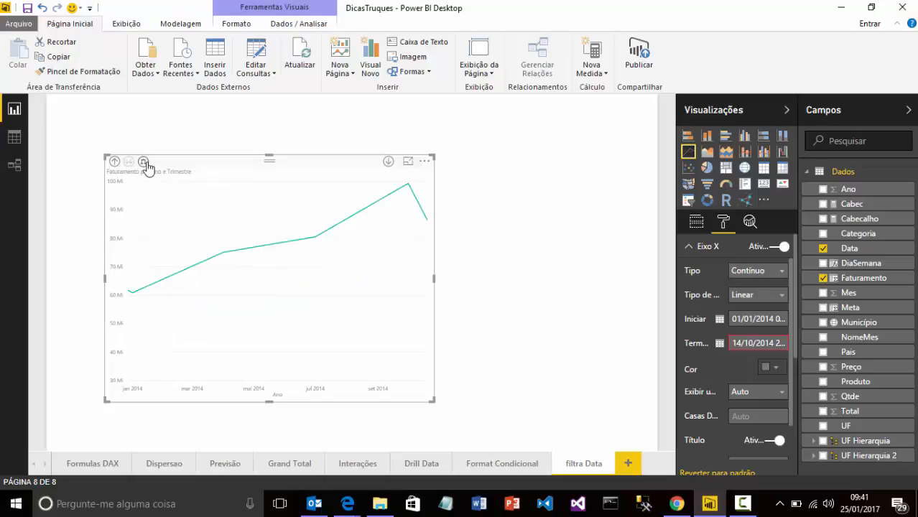
{"action": "left_click", "coordinate": [144, 162]}
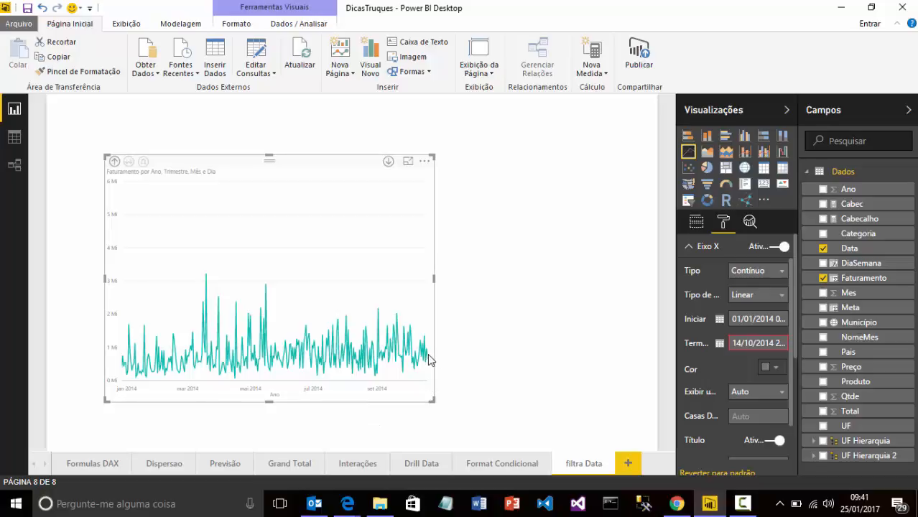
{"action": "mouse_move", "coordinate": [426, 358]}
Step: Move the line chart to the page's upper-left corner and shrink it to leave space beside it
{"action": "left_click_drag", "start_coordinate": [307, 167], "coordinate": [257, 117]}
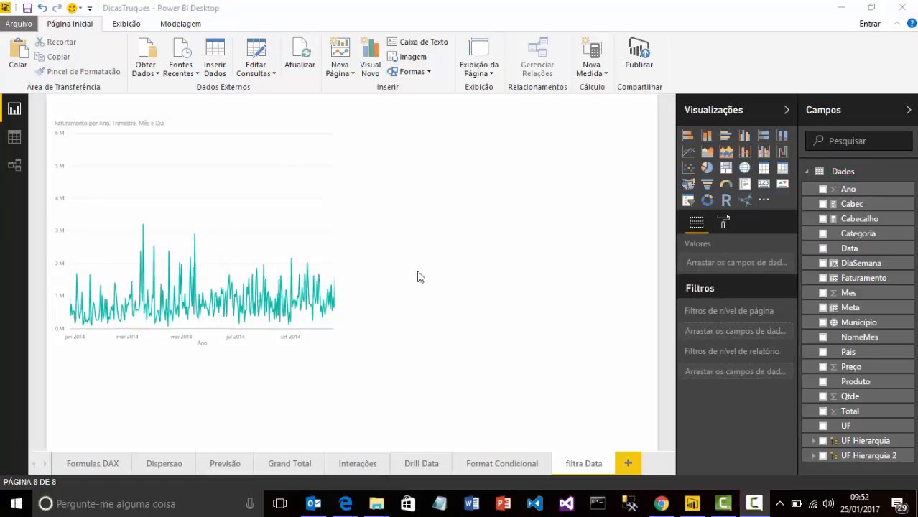
{"action": "left_click", "coordinate": [211, 228]}
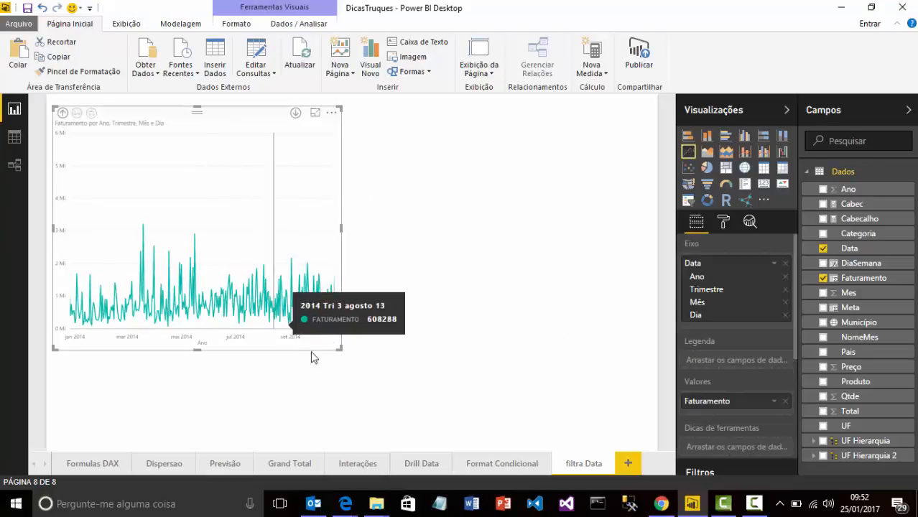
{"action": "left_click_drag", "start_coordinate": [338, 348], "coordinate": [282, 267]}
{"action": "left_click", "coordinate": [311, 246]}
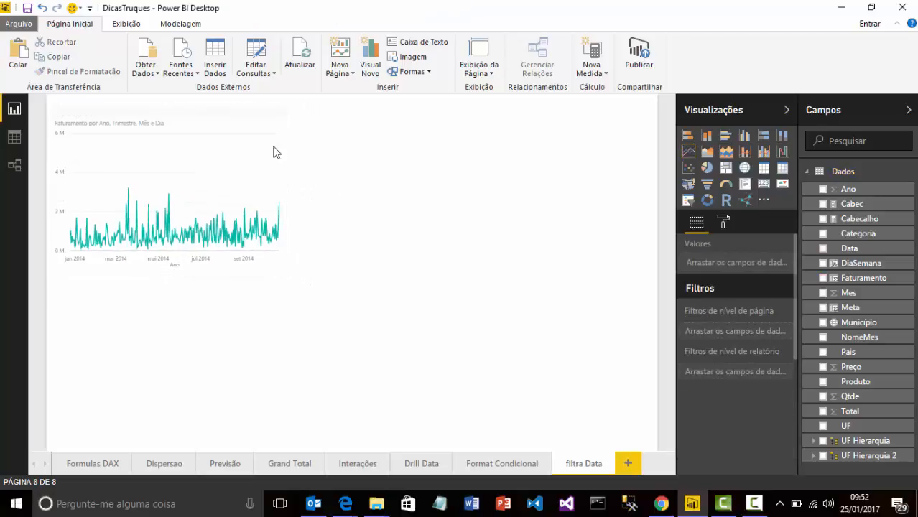
Step: Duplicate the line chart and place the copy to the right of the original at about the same height
{"action": "left_click", "coordinate": [217, 119]}
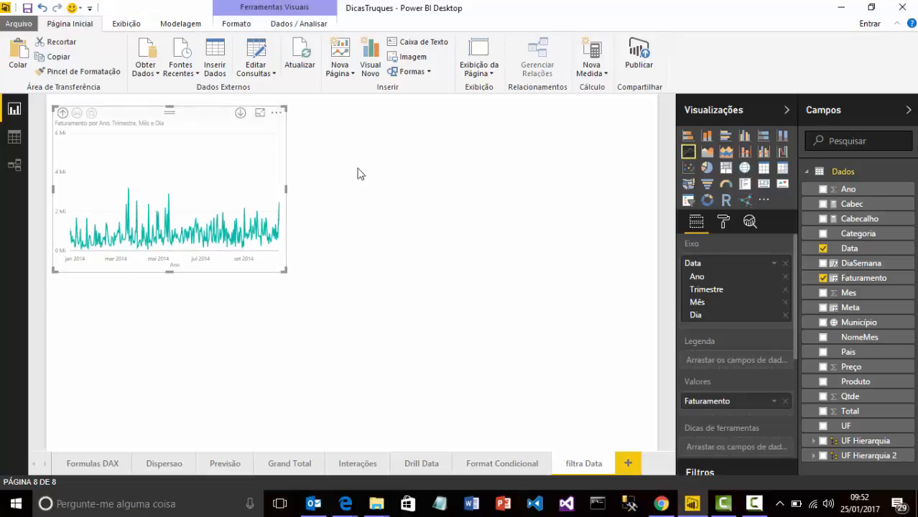
{"action": "key", "text": "ctrl+c"}
{"action": "key", "text": "ctrl+v"}
{"action": "left_click_drag", "start_coordinate": [221, 123], "coordinate": [492, 123]}
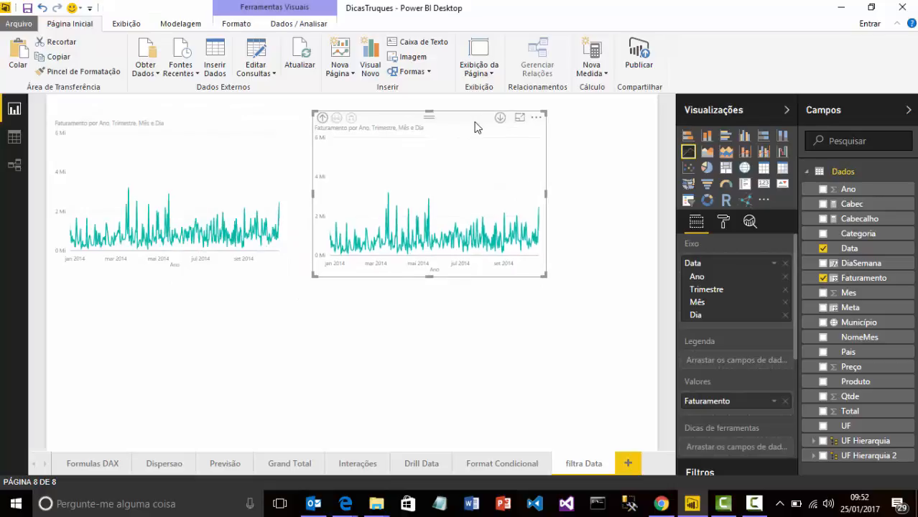
Step: Enlarge the chart copy and turn it into a stacked bar chart drilled up to month level
{"action": "left_click_drag", "start_coordinate": [543, 274], "coordinate": [592, 339]}
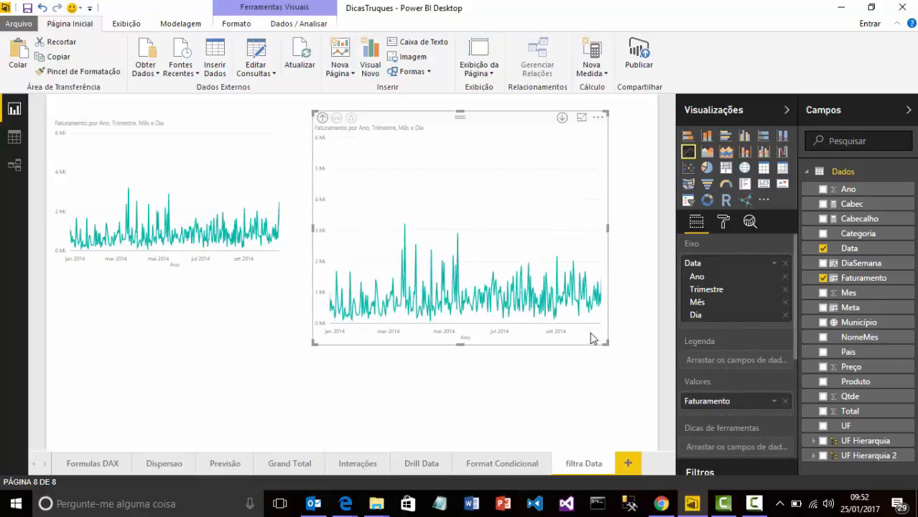
{"action": "left_click", "coordinate": [689, 136]}
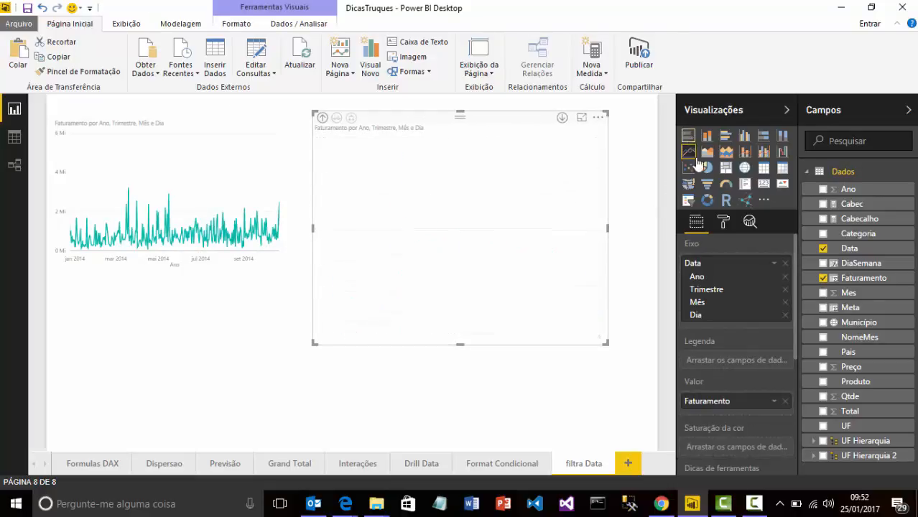
{"action": "left_click", "coordinate": [723, 222]}
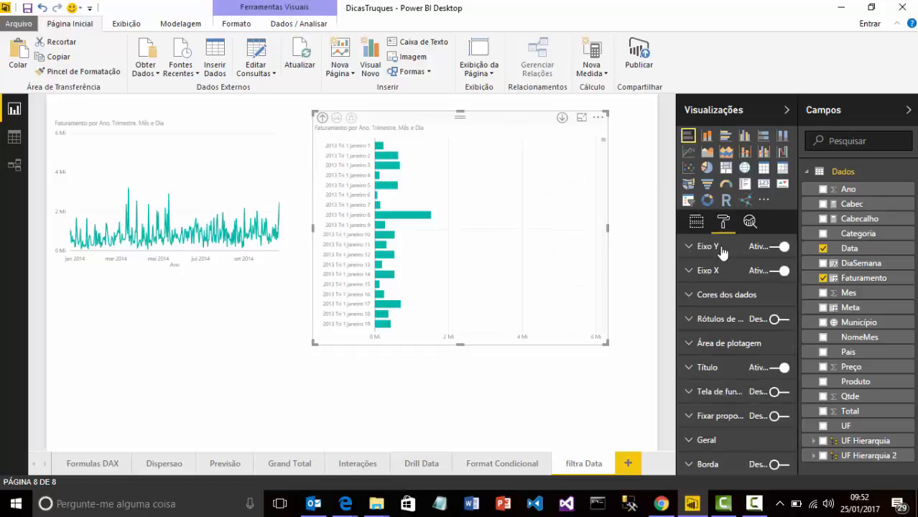
{"action": "left_click", "coordinate": [686, 272]}
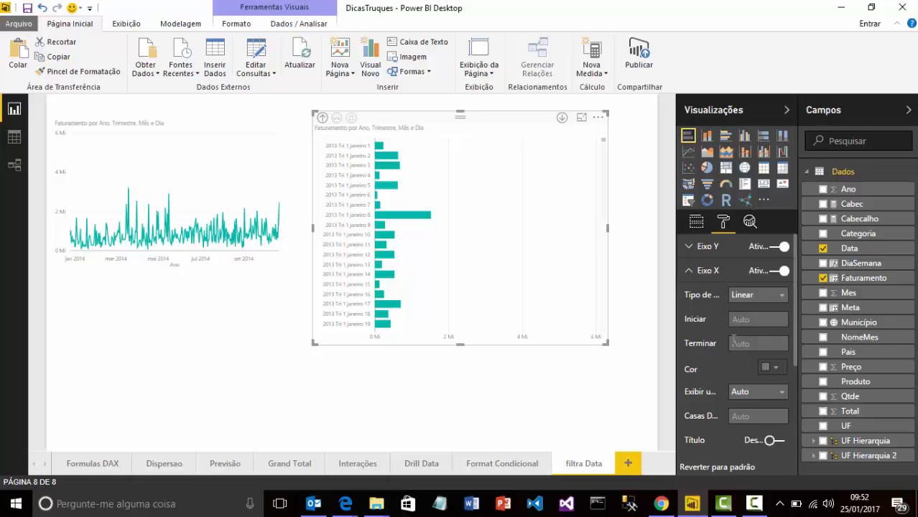
{"action": "left_click", "coordinate": [323, 119]}
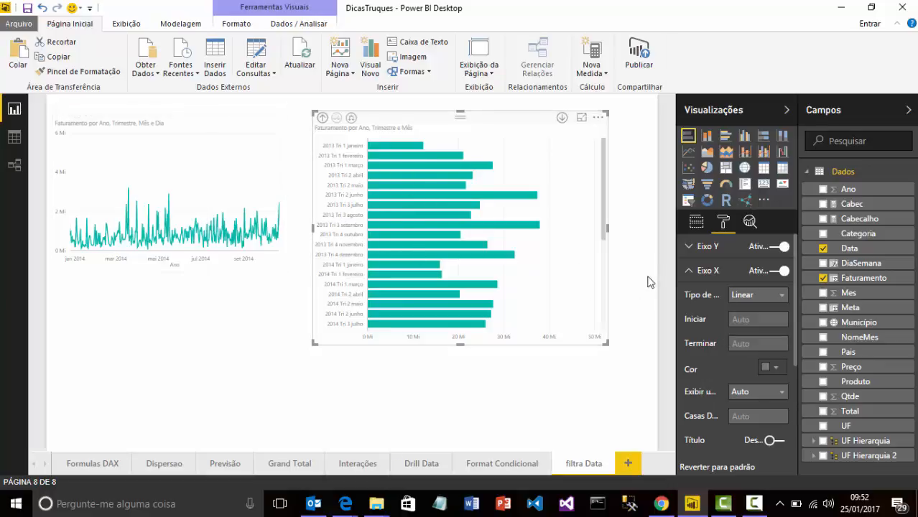
Step: Try the copy as a stacked column chart to inspect its X axis options, and return it to stacked bars
{"action": "left_click", "coordinate": [707, 141]}
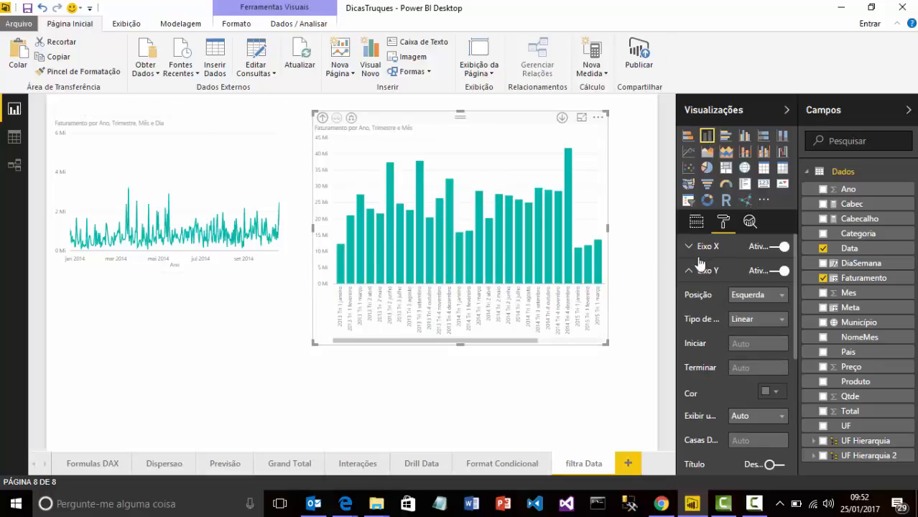
{"action": "left_click", "coordinate": [689, 248]}
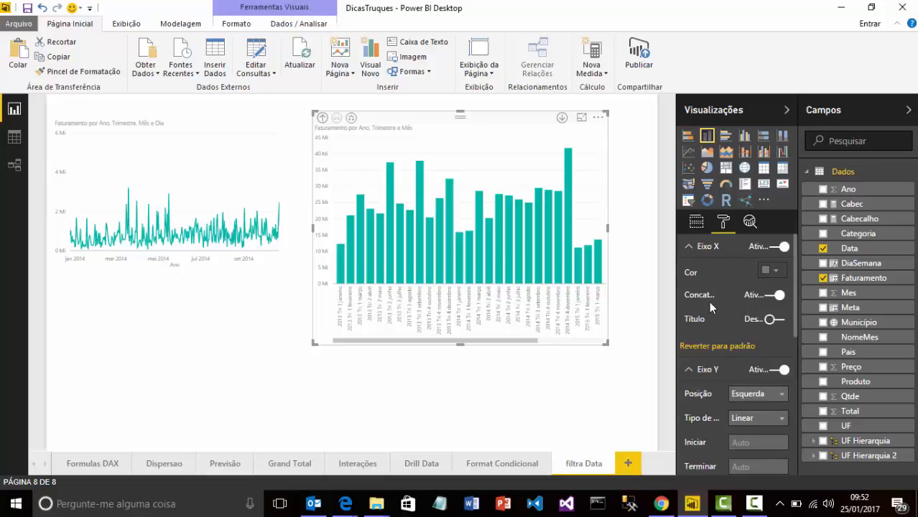
{"action": "left_click", "coordinate": [688, 138]}
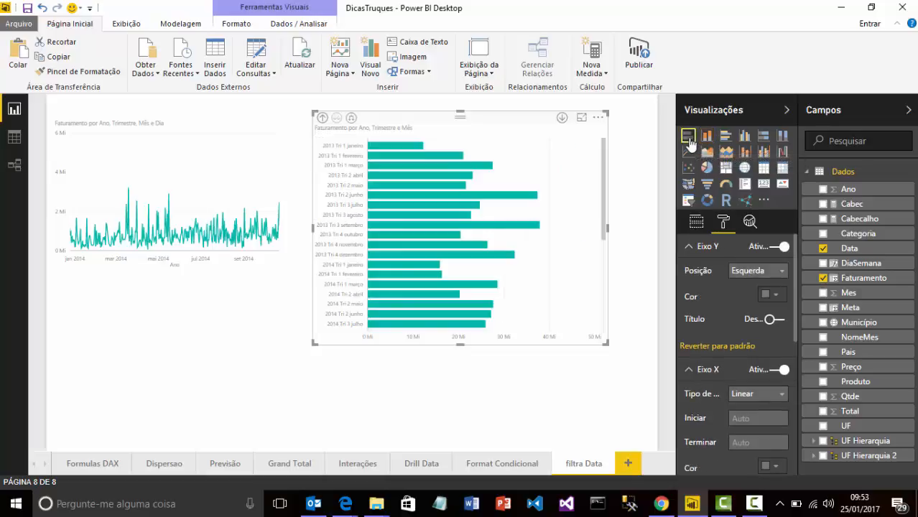
Step: Insert a new blank line chart below the first one and enlarge it to about the same width
{"action": "left_click", "coordinate": [209, 315]}
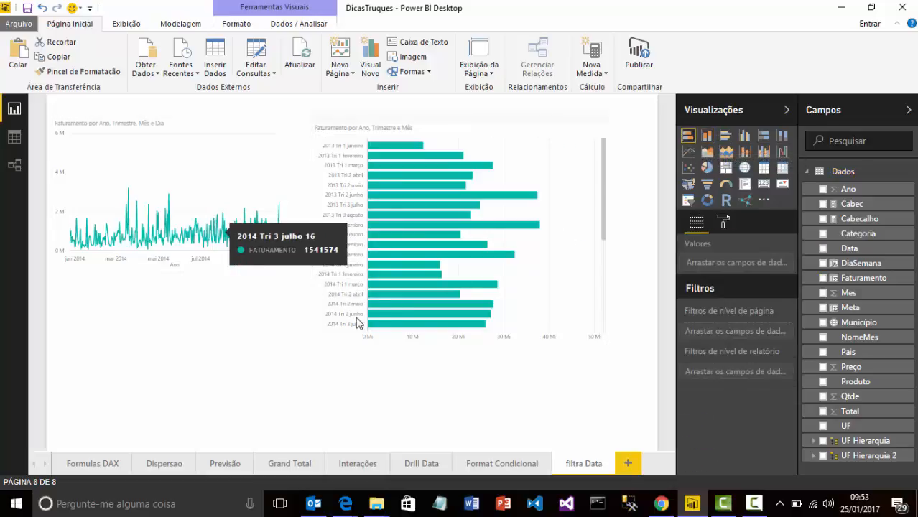
{"action": "left_click", "coordinate": [688, 152]}
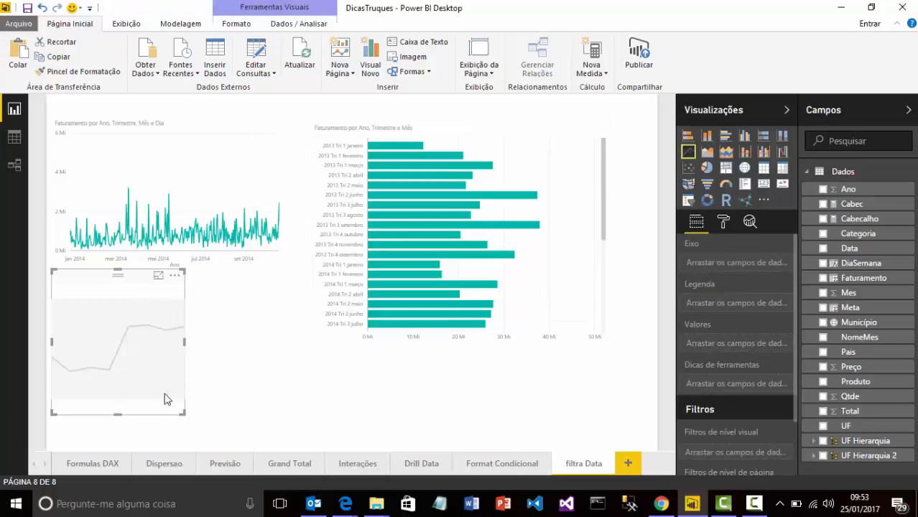
{"action": "left_click_drag", "start_coordinate": [184, 412], "coordinate": [286, 449]}
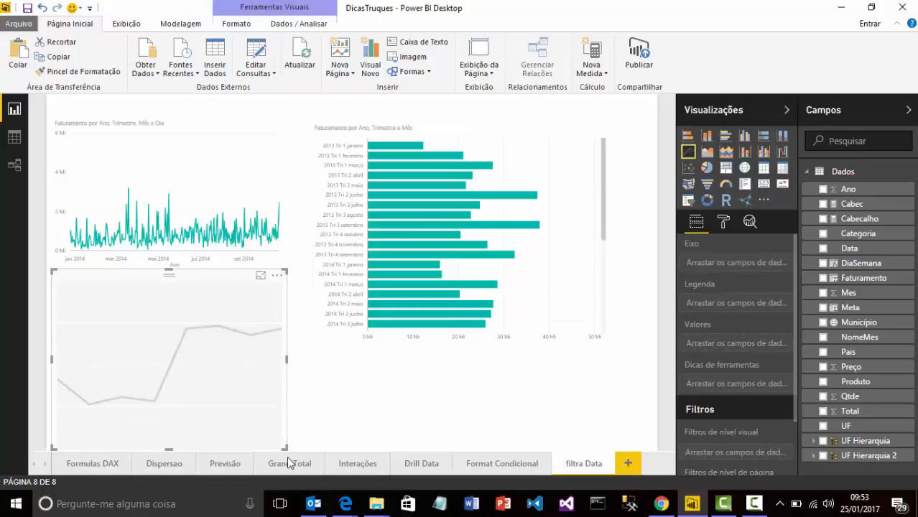
Step: Plot Faturamento by Data in the new line chart and expand it to quarter level
{"action": "left_click", "coordinate": [722, 222]}
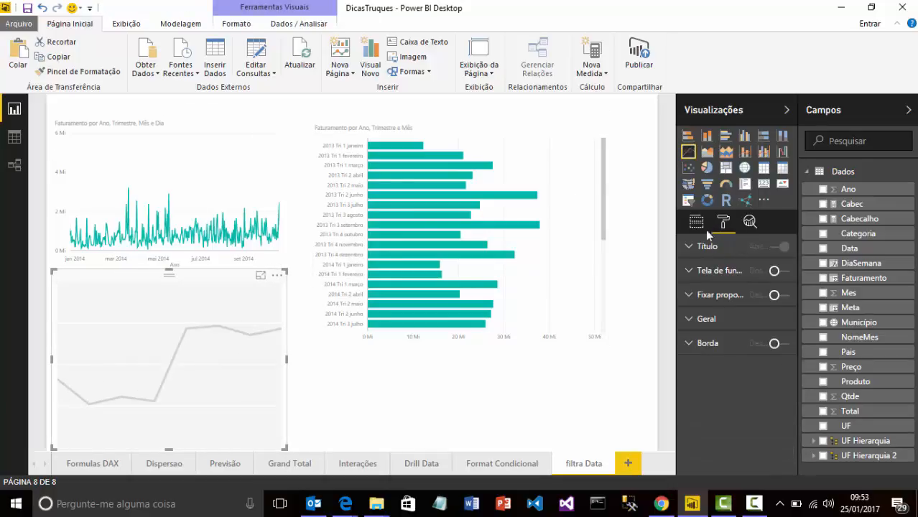
{"action": "left_click", "coordinate": [696, 222]}
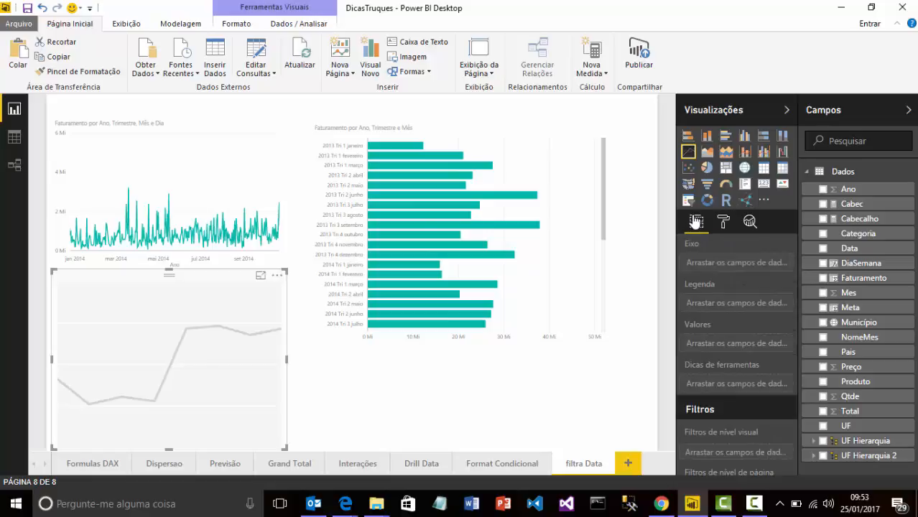
{"action": "left_click", "coordinate": [823, 248]}
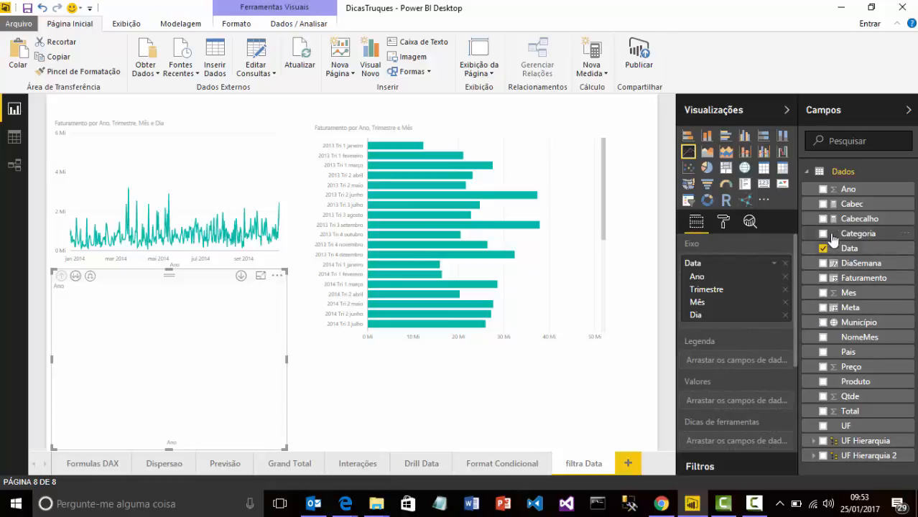
{"action": "left_click", "coordinate": [823, 279]}
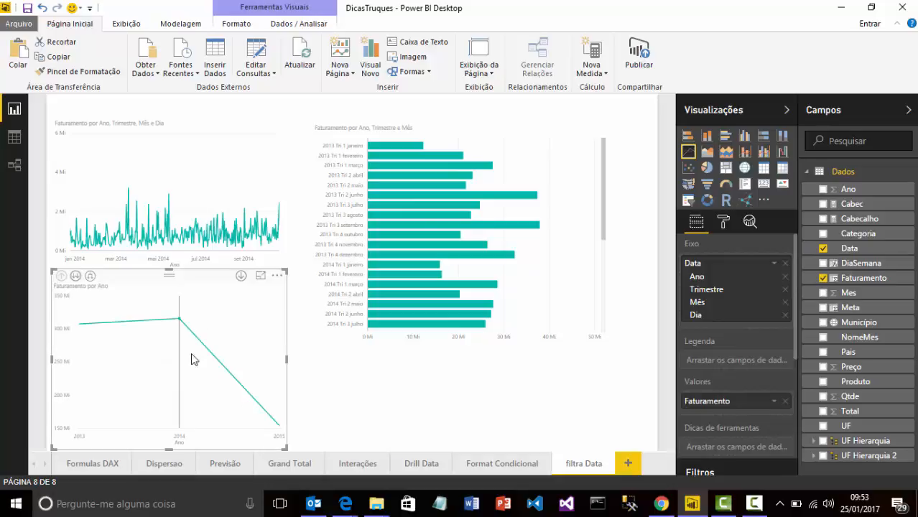
{"action": "left_click", "coordinate": [91, 277]}
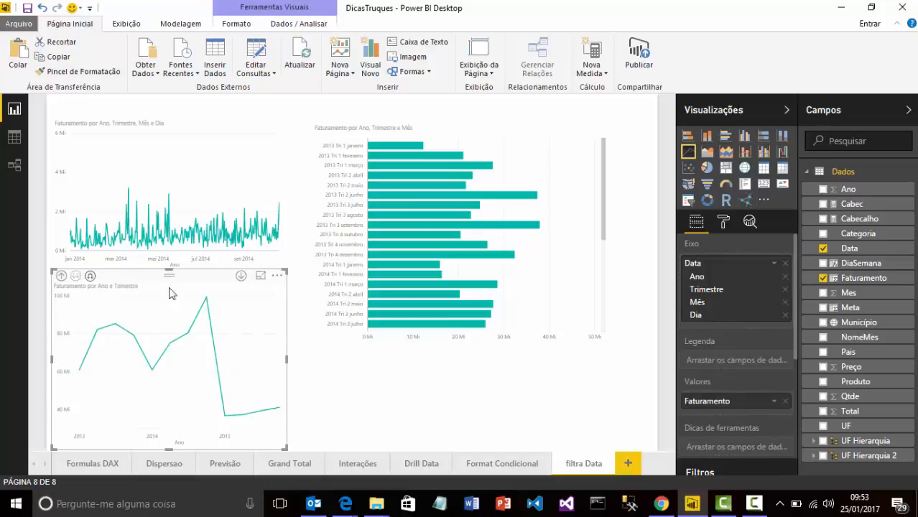
Step: Cross-filter both line charts from the bar chart by March, April and May 2014, followed by April and May 2013
{"action": "left_click", "coordinate": [382, 286]}
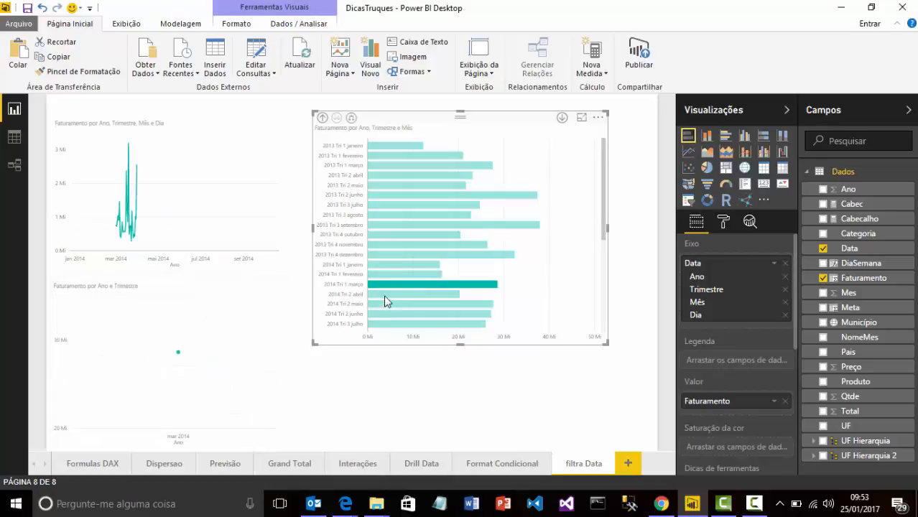
{"action": "left_click", "coordinate": [384, 294]}
{"action": "left_click", "coordinate": [383, 310]}
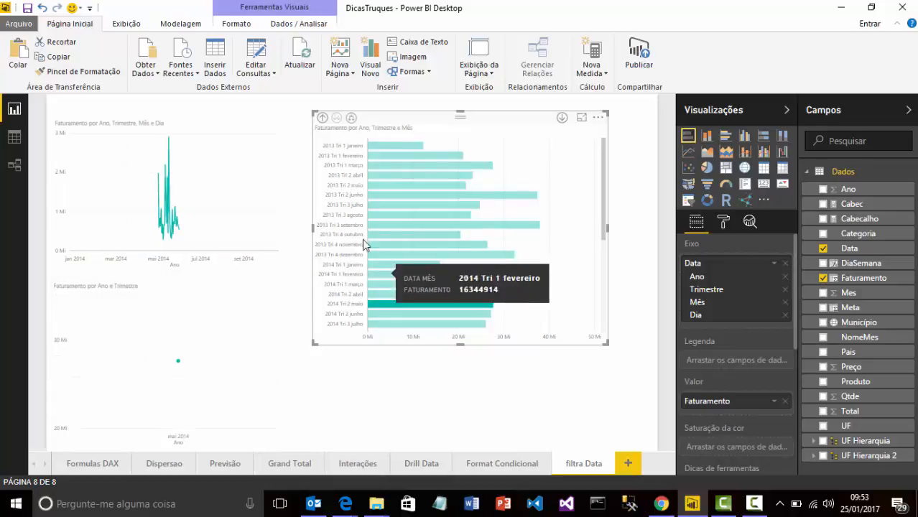
{"action": "left_click", "coordinate": [388, 176]}
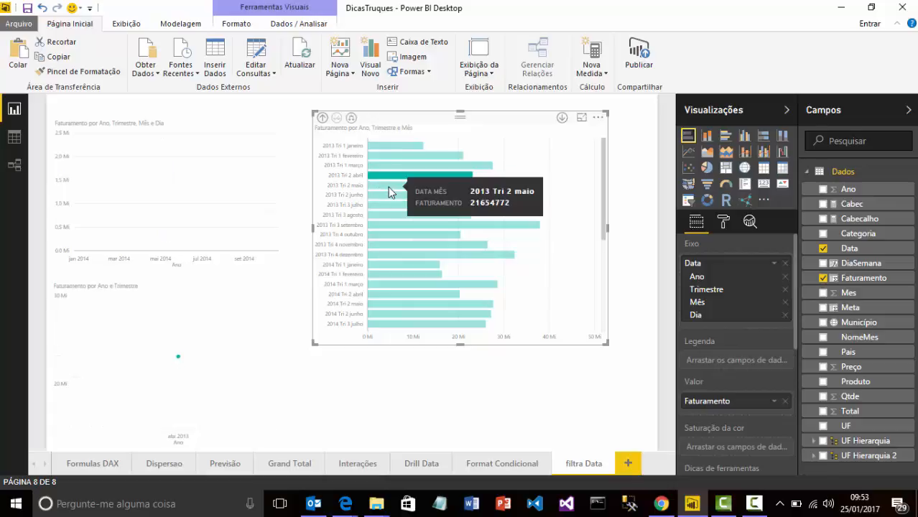
{"action": "left_click", "coordinate": [387, 185]}
Step: Expand the lower line chart to month level, test the cross-filter with bars from May to July 2013, and clear the selection
{"action": "left_click", "coordinate": [100, 274]}
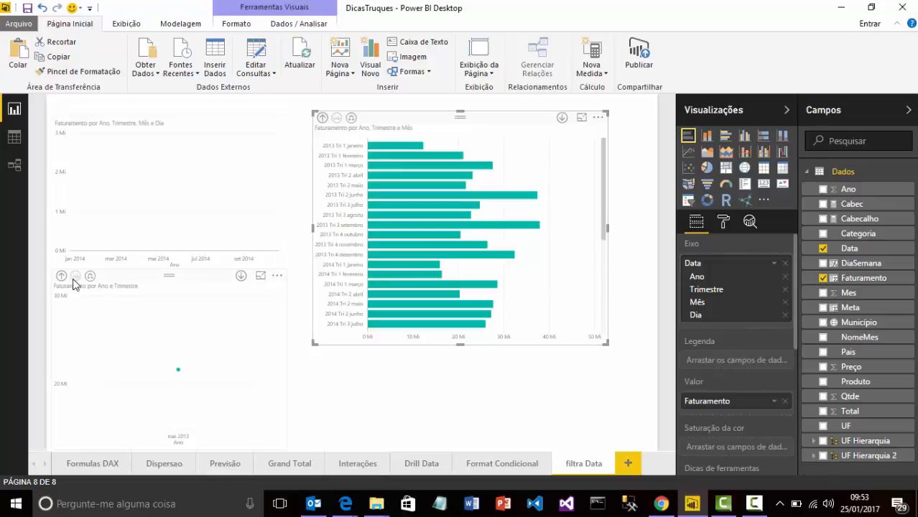
{"action": "left_click", "coordinate": [392, 185]}
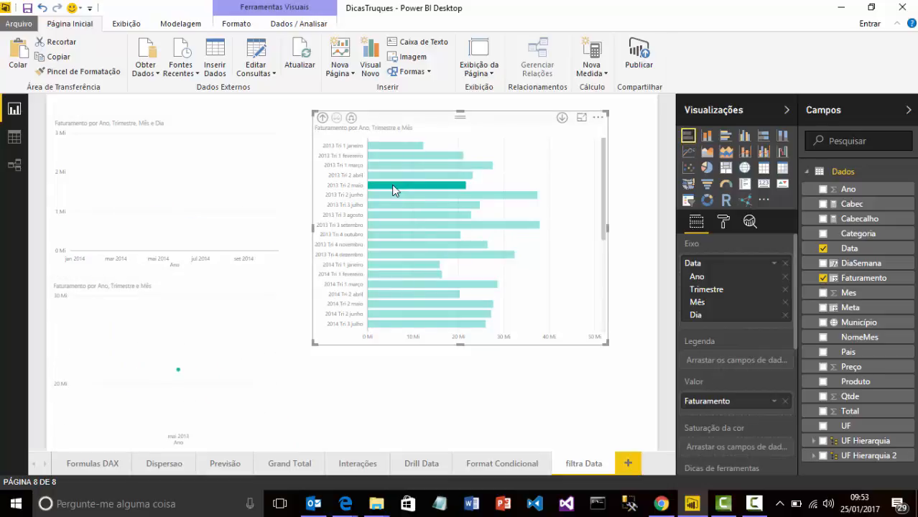
{"action": "left_click", "coordinate": [381, 200]}
{"action": "left_click", "coordinate": [381, 210]}
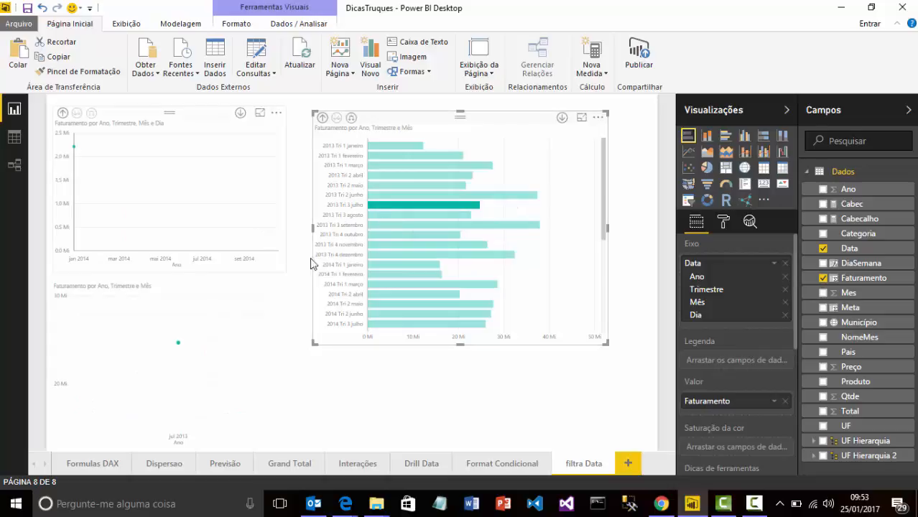
{"action": "left_click", "coordinate": [135, 291]}
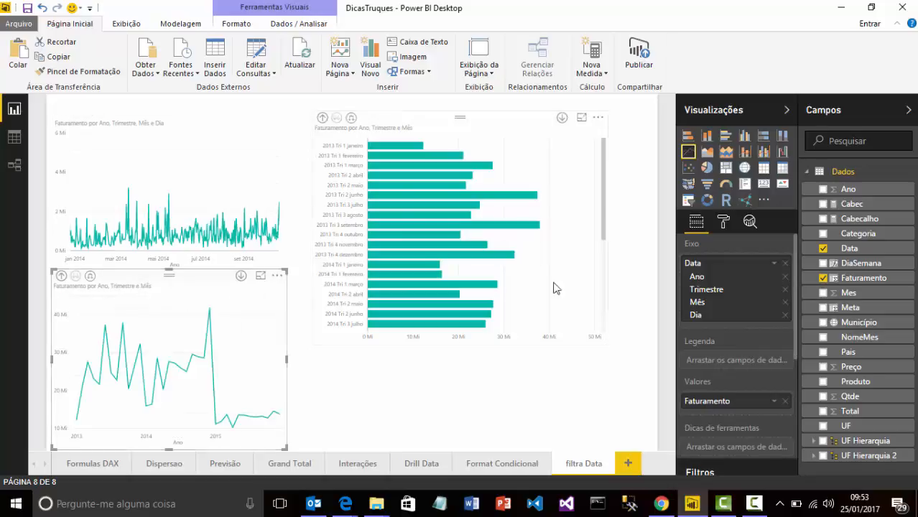
Step: Set the start of the lower line chart's X axis to 01/01/2015 using the date picker
{"action": "left_click", "coordinate": [722, 222]}
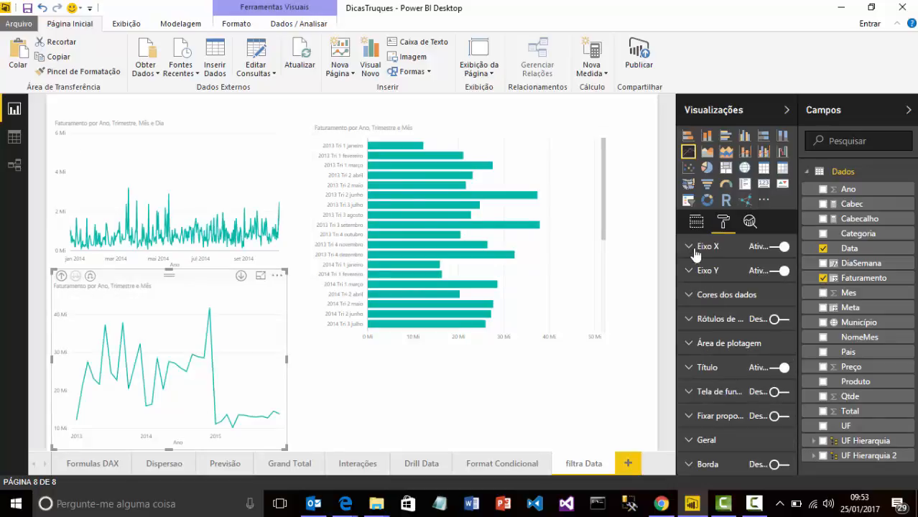
{"action": "left_click", "coordinate": [705, 248]}
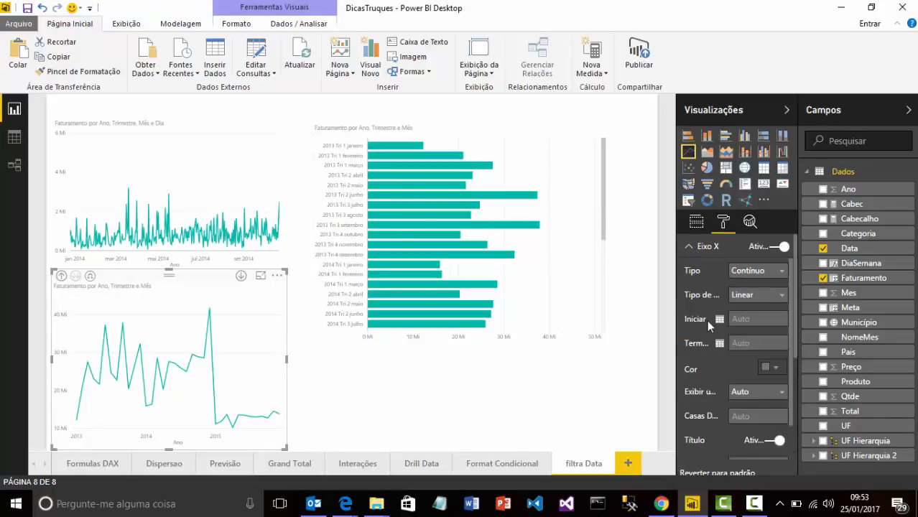
{"action": "left_click", "coordinate": [719, 320]}
{"action": "left_click", "coordinate": [778, 341]}
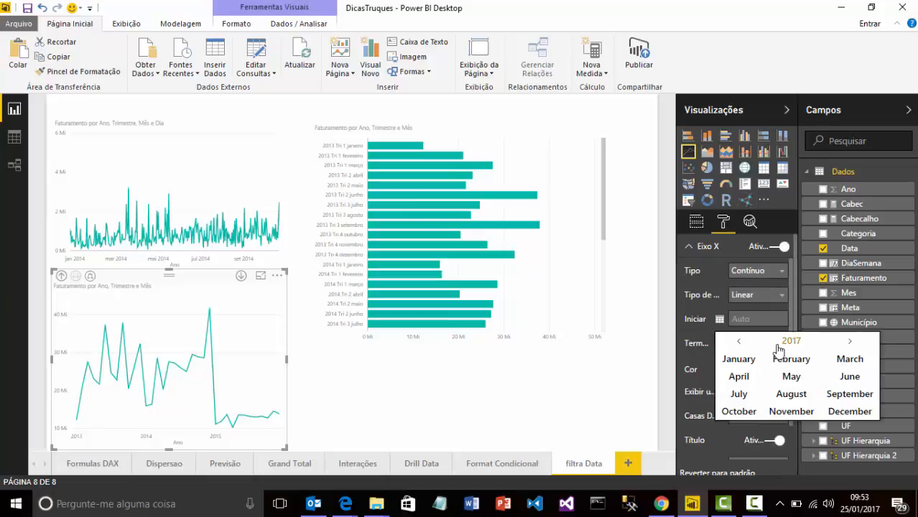
{"action": "left_click", "coordinate": [791, 342]}
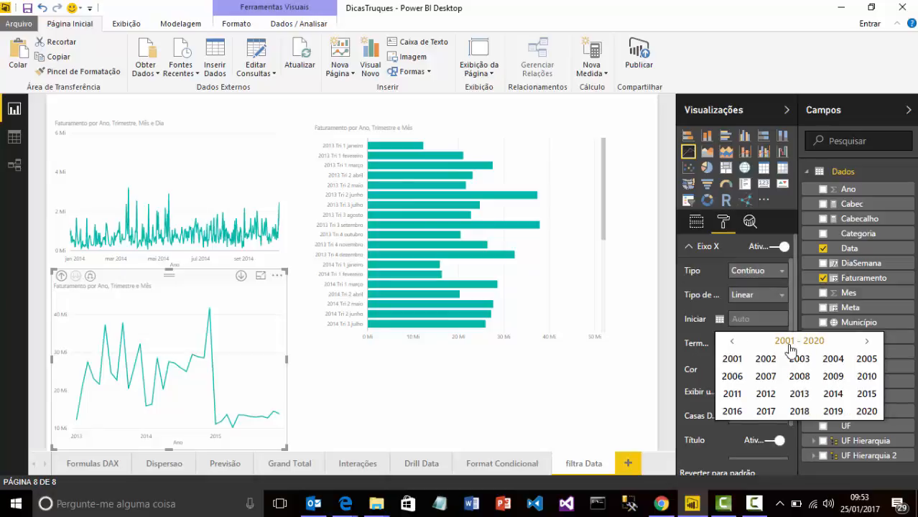
{"action": "left_click", "coordinate": [864, 397]}
{"action": "left_click", "coordinate": [734, 359]}
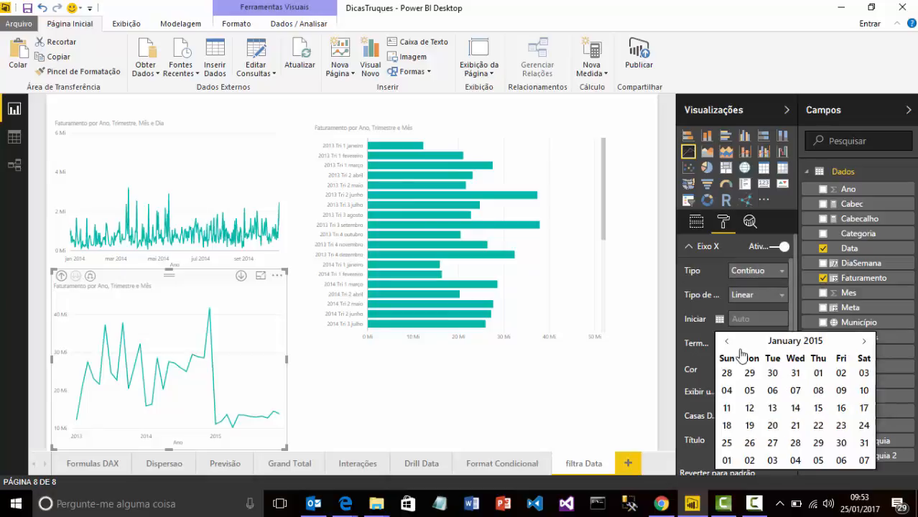
{"action": "left_click", "coordinate": [818, 373]}
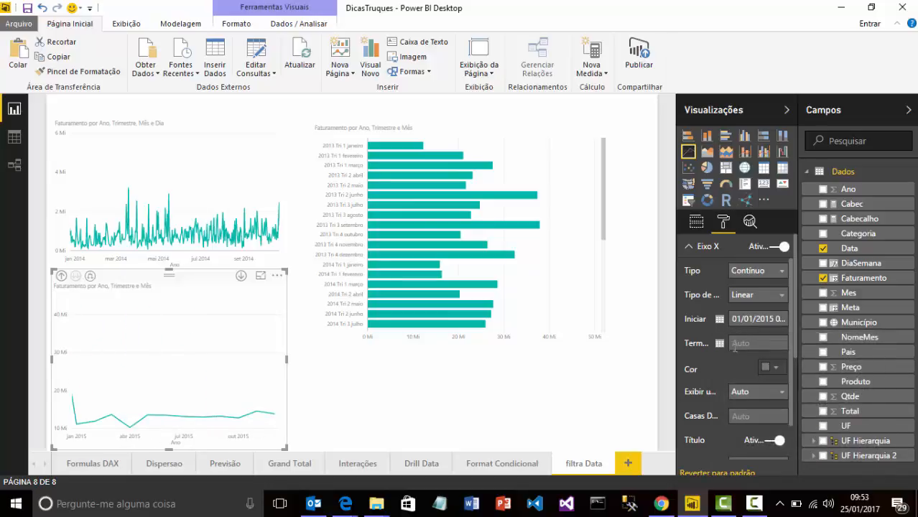
Step: Set the end of the lower line chart's X axis to 31/12/2015 using the date picker
{"action": "left_click", "coordinate": [719, 344]}
{"action": "left_click", "coordinate": [787, 227]}
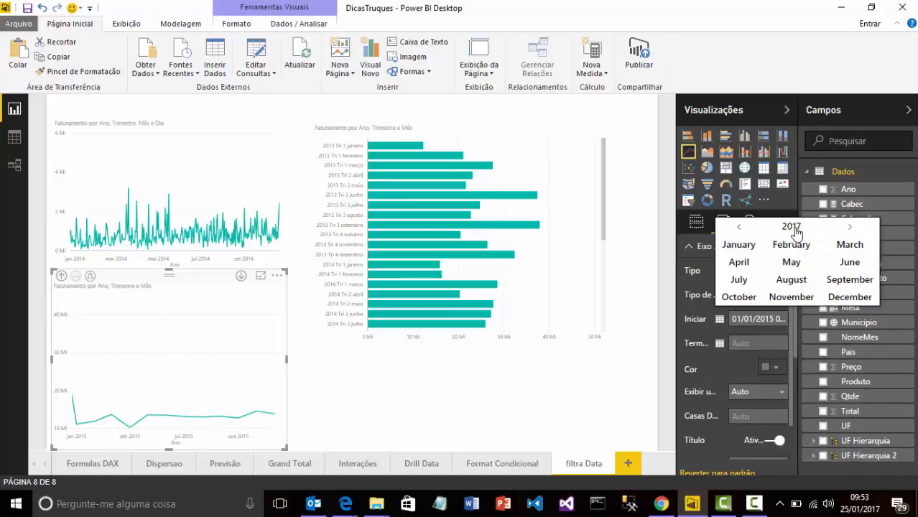
{"action": "left_click", "coordinate": [792, 227]}
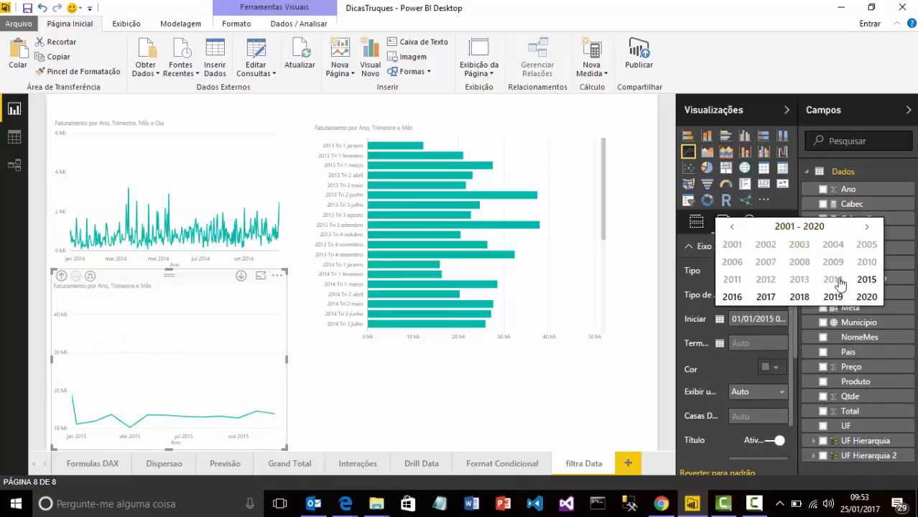
{"action": "left_click", "coordinate": [867, 282]}
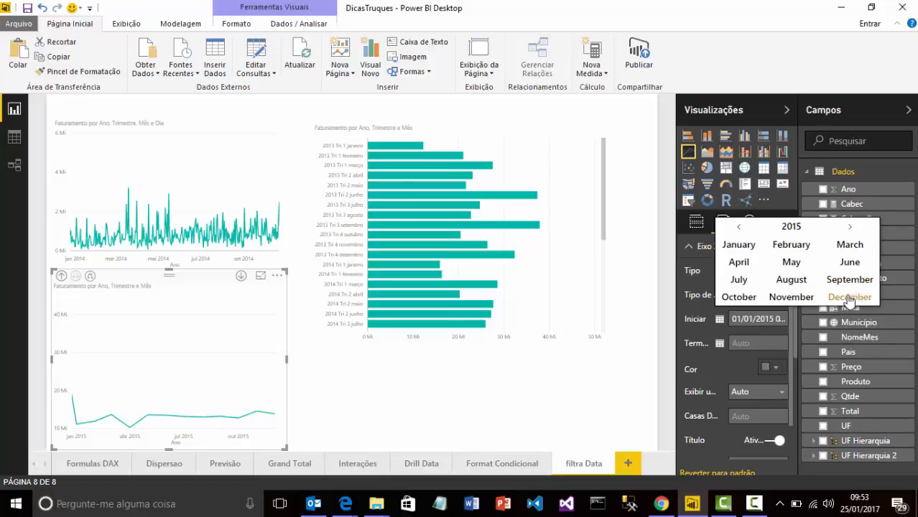
{"action": "left_click", "coordinate": [849, 297]}
{"action": "left_click", "coordinate": [817, 329]}
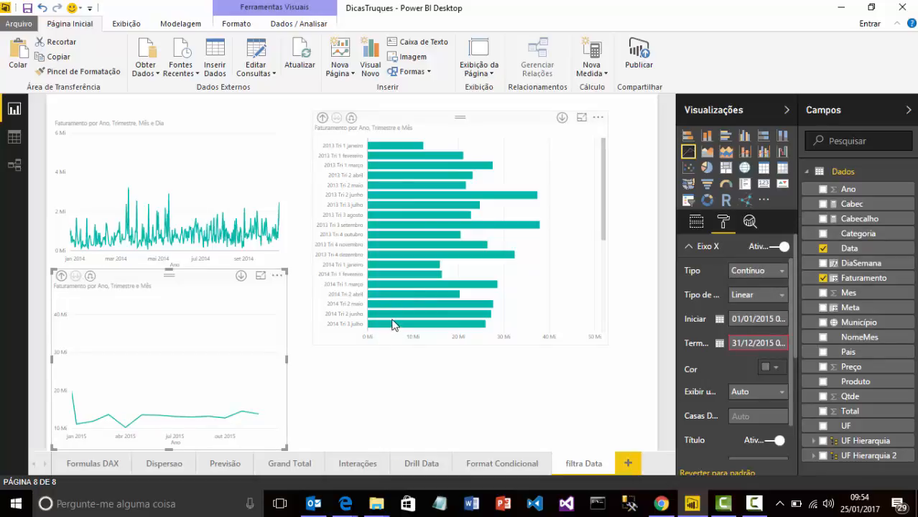
Step: Extend the bar chart down to near the page's lower edge and cross-filter the line charts by its October 2015 bar
{"action": "scroll", "coordinate": [479, 292], "scroll_direction": "down", "scroll_amount": 3}
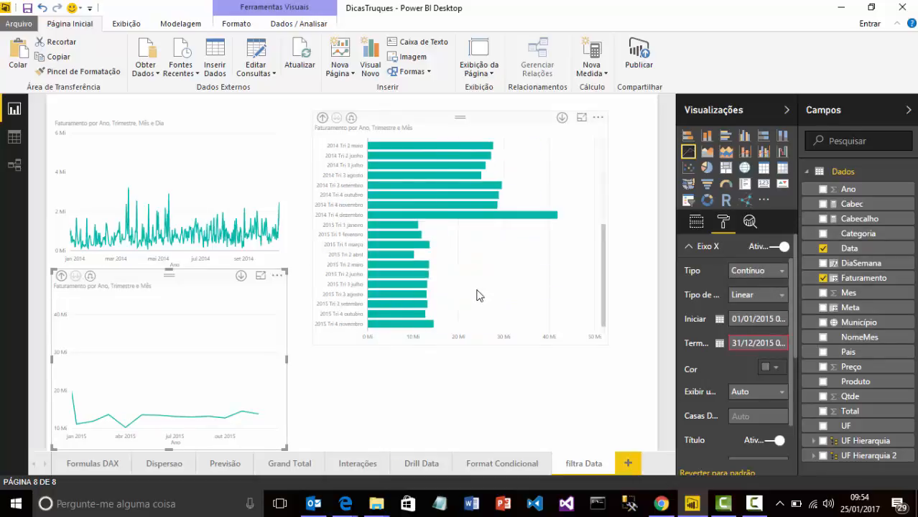
{"action": "left_click", "coordinate": [459, 342]}
{"action": "left_click_drag", "start_coordinate": [462, 345], "coordinate": [461, 429]}
{"action": "left_click", "coordinate": [379, 390]}
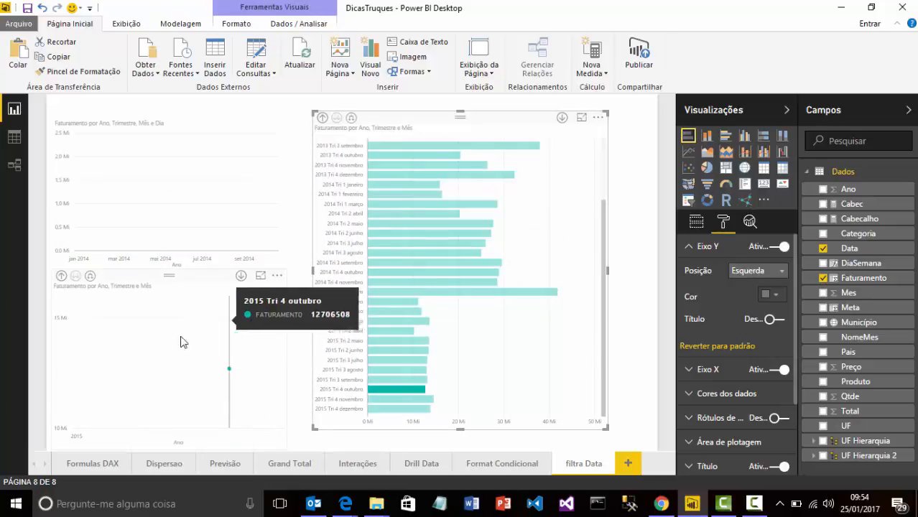
Step: Inspect the line charts' data points and cross-filter them by the June 2014 bar
{"action": "mouse_move", "coordinate": [164, 181]}
{"action": "mouse_move", "coordinate": [164, 342]}
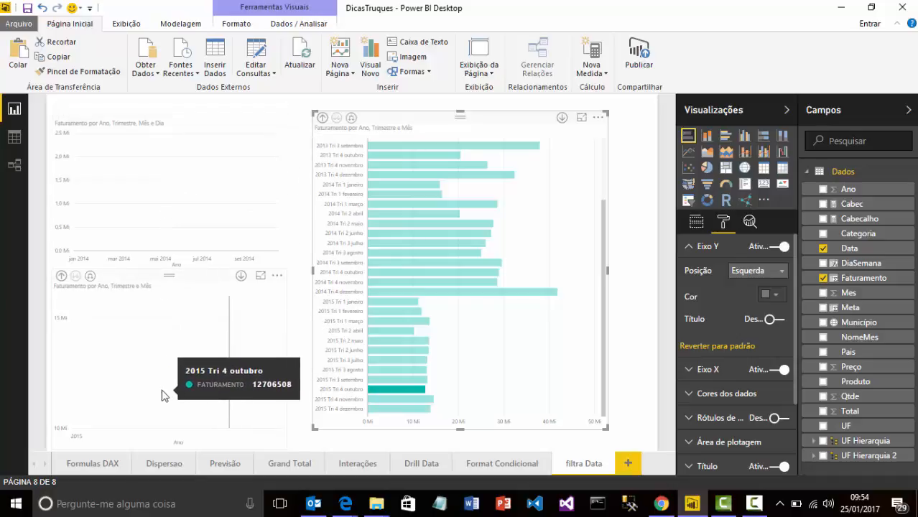
{"action": "mouse_move", "coordinate": [377, 227]}
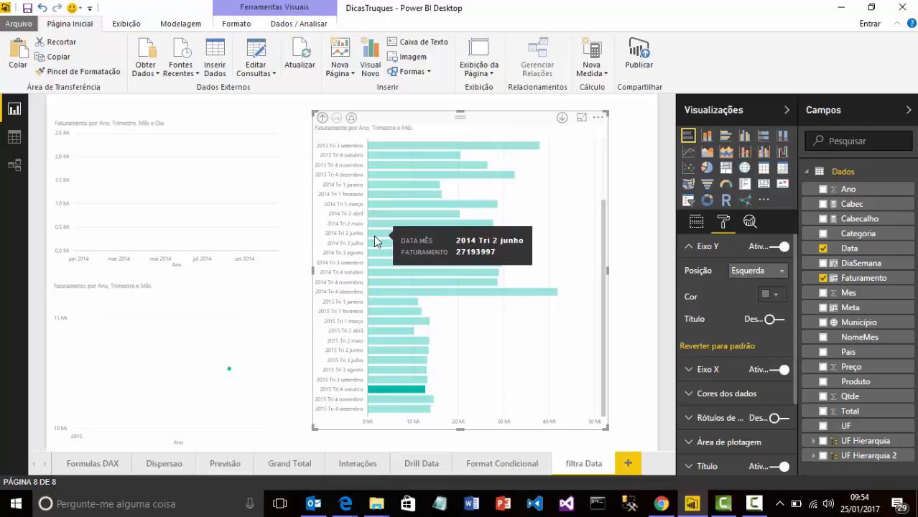
{"action": "left_click", "coordinate": [376, 234]}
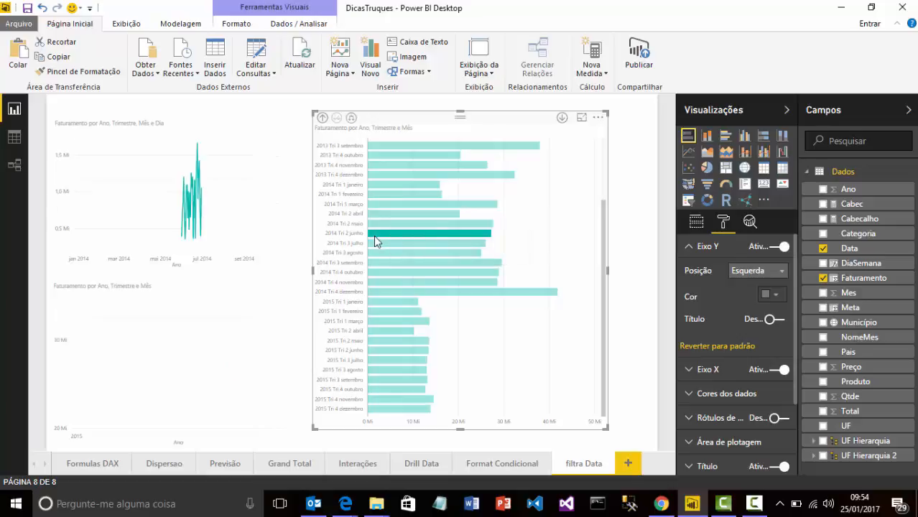
Step: Expand the lower line chart to day level and test the cross-filter with the May and June 2015 bars
{"action": "mouse_move", "coordinate": [122, 310]}
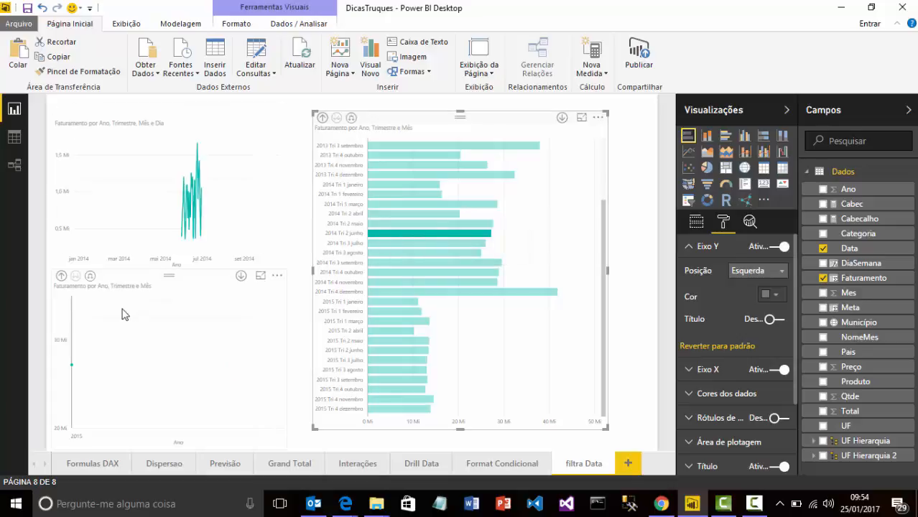
{"action": "left_click", "coordinate": [91, 278]}
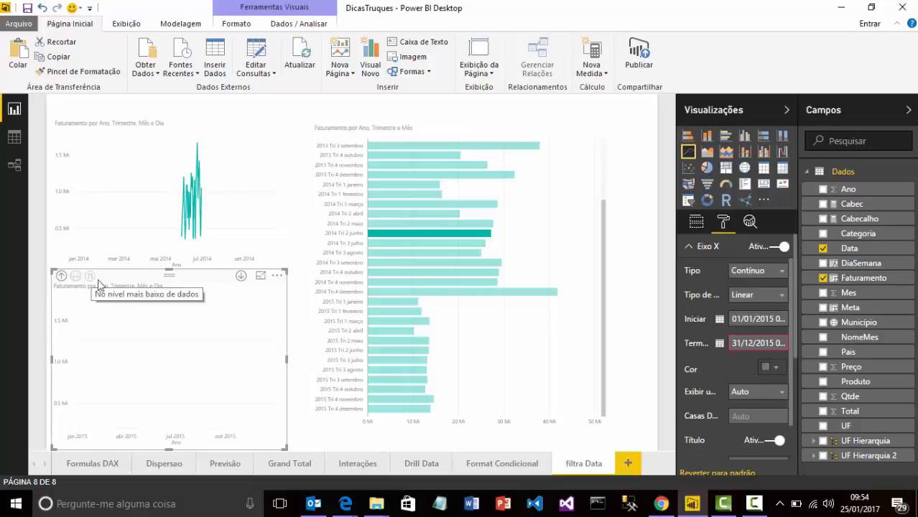
{"action": "left_click", "coordinate": [386, 342]}
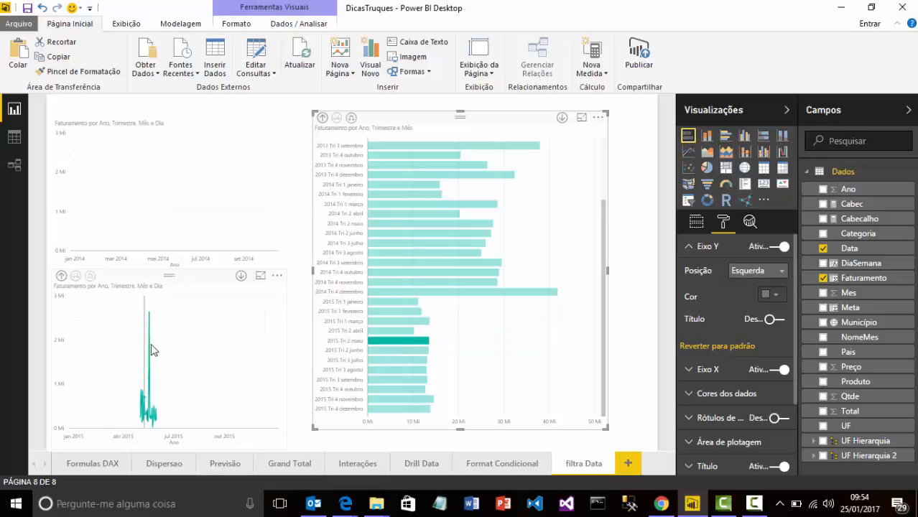
{"action": "left_click", "coordinate": [374, 360]}
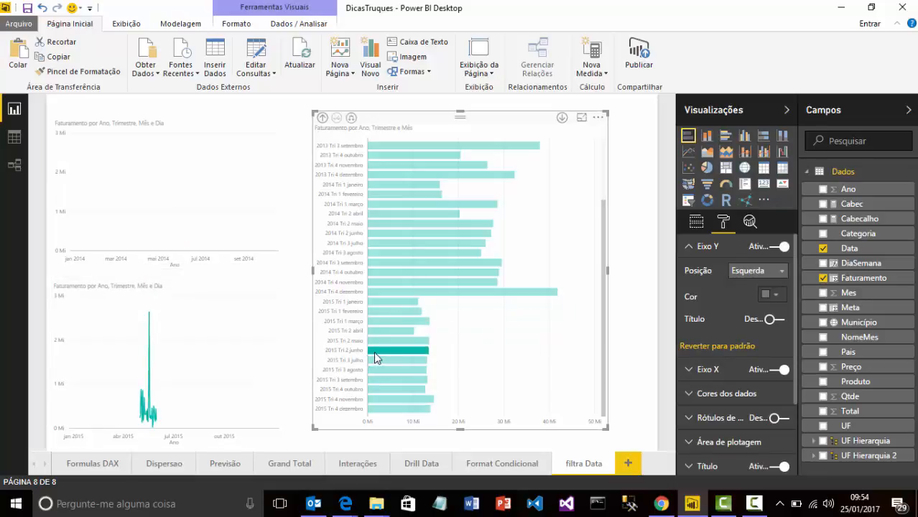
Step: Test the cross-filter on both line charts with several 2014 month bars, including May and February, and clear the selection
{"action": "left_click", "coordinate": [381, 251]}
{"action": "left_click", "coordinate": [390, 222]}
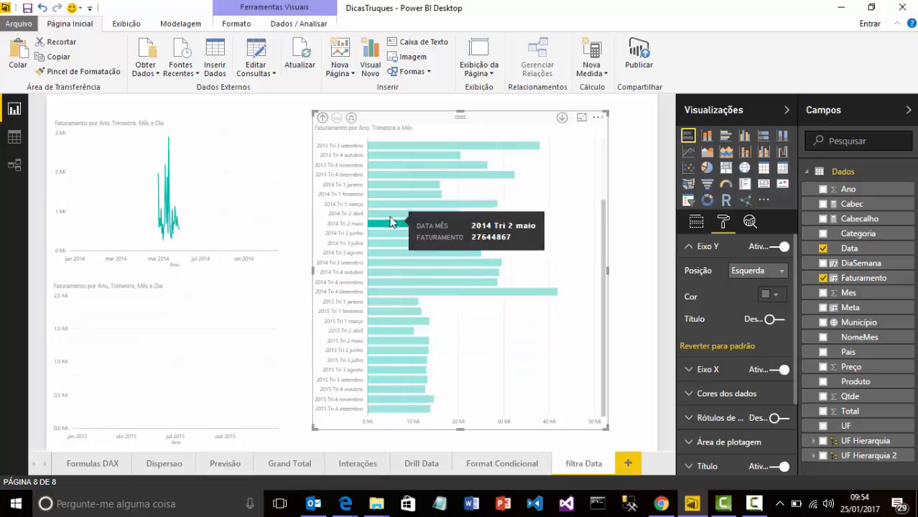
{"action": "left_click", "coordinate": [392, 203]}
{"action": "left_click", "coordinate": [388, 193]}
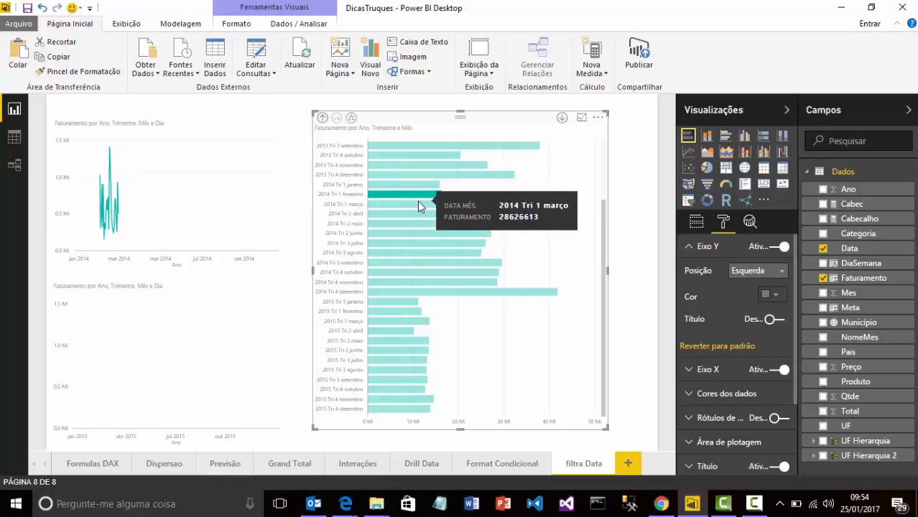
{"action": "left_click", "coordinate": [418, 195]}
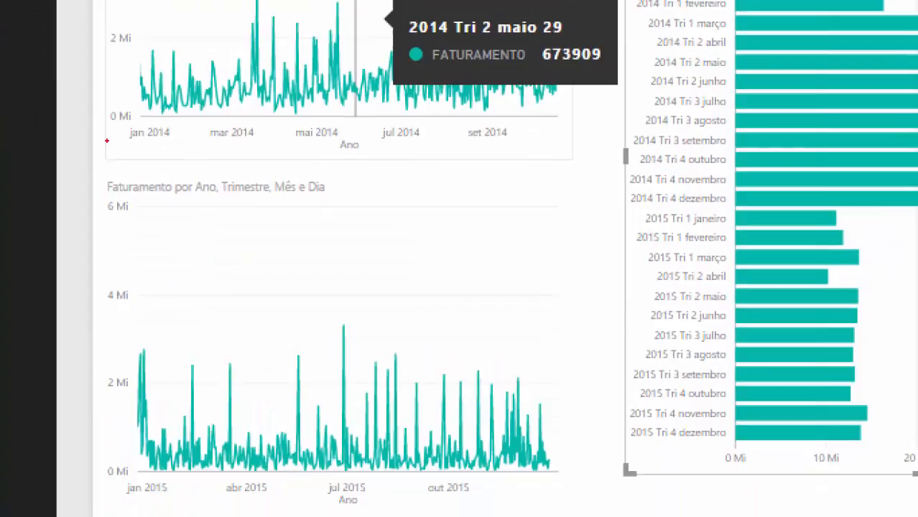
{"action": "mouse_move", "coordinate": [106, 140]}
{"action": "left_mouse_down"}
{"action": "mouse_move", "coordinate": [211, 162]}
{"action": "mouse_move", "coordinate": [523, 173]}
{"action": "left_mouse_up"}
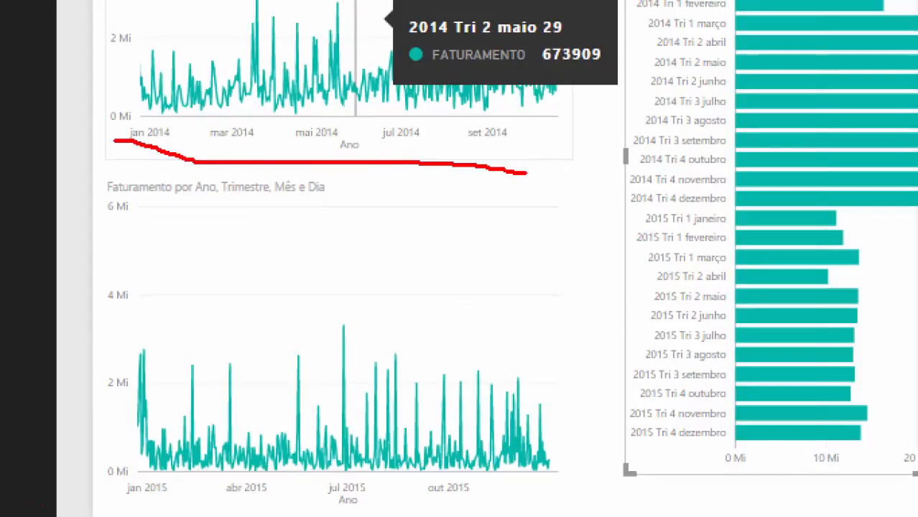
{"action": "left_click_drag", "start_coordinate": [132, 504], "coordinate": [398, 516]}
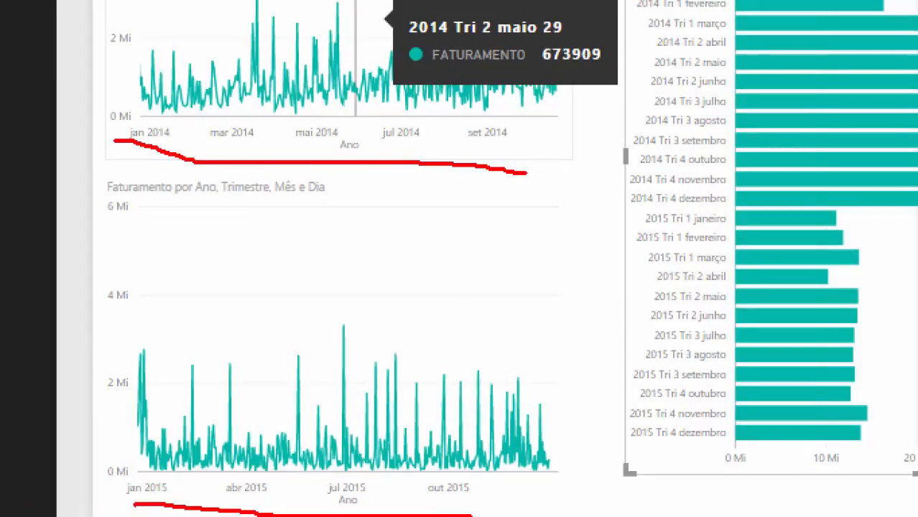
{"action": "key", "text": "Escape"}
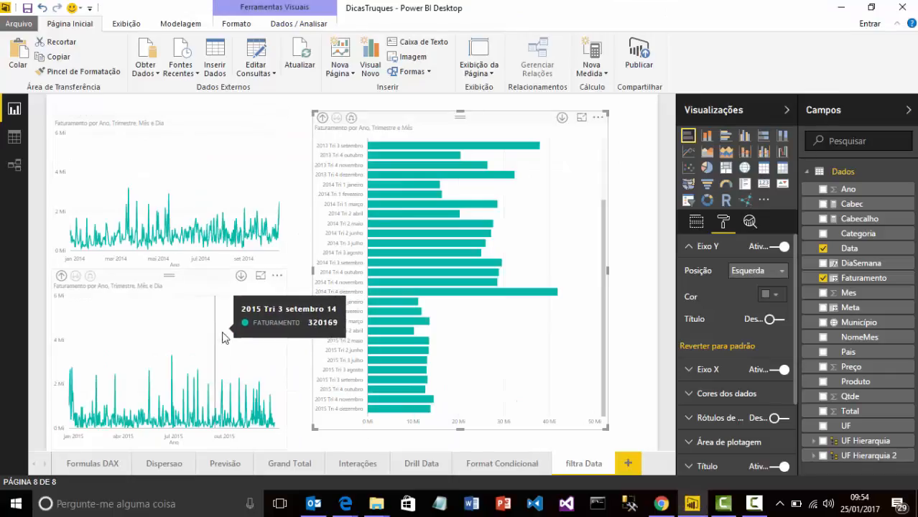